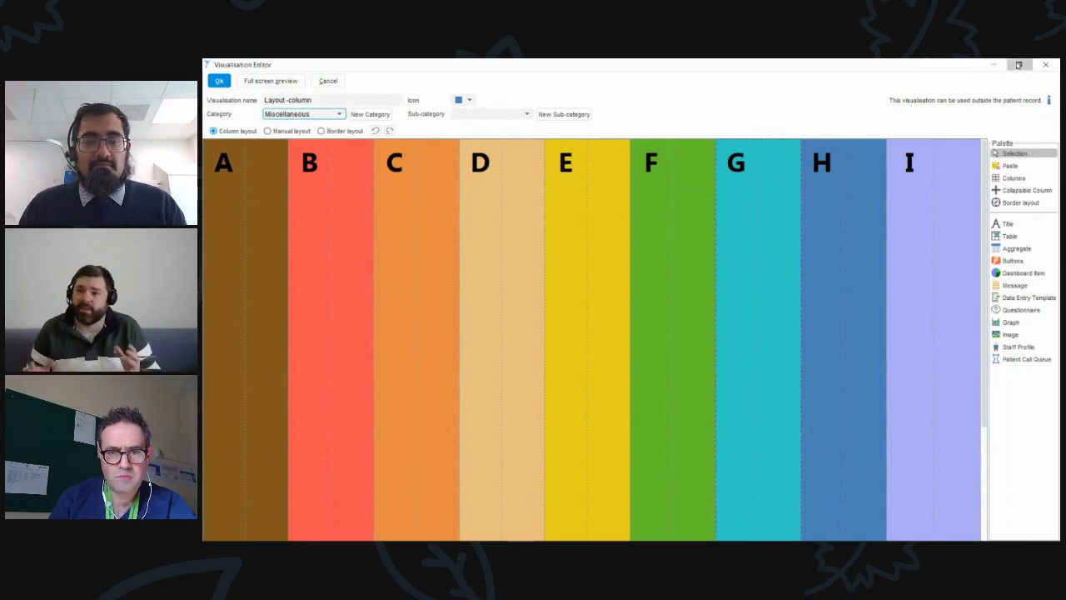
# - Examine how the column layout adapts by restoring, widening and maximising the editor window
pyautogui.click(1018, 64)
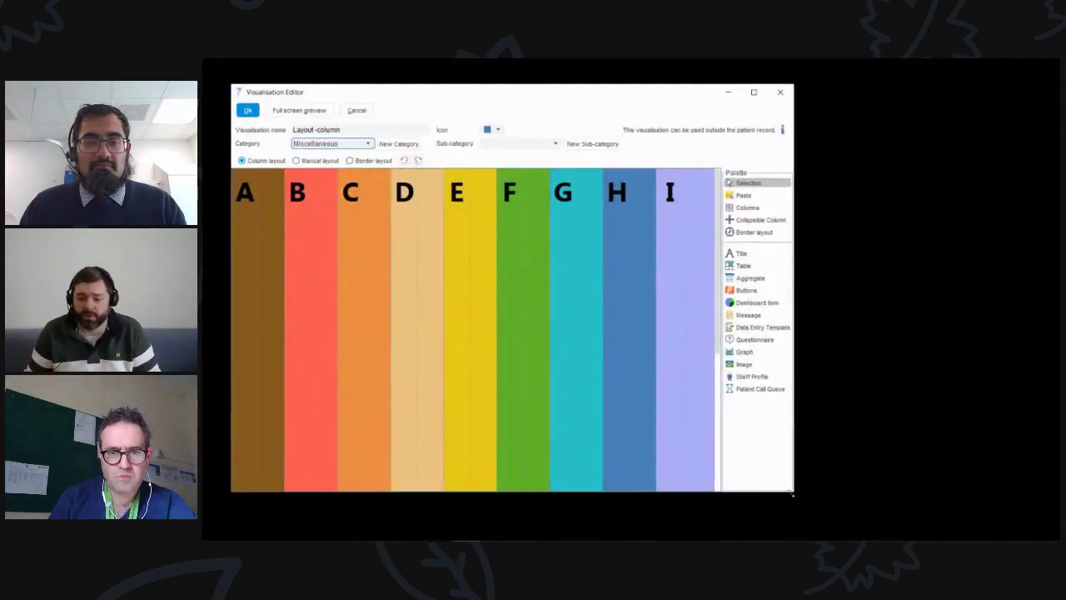
pyautogui.moveTo(792, 493); pyautogui.dragTo(1030, 513)
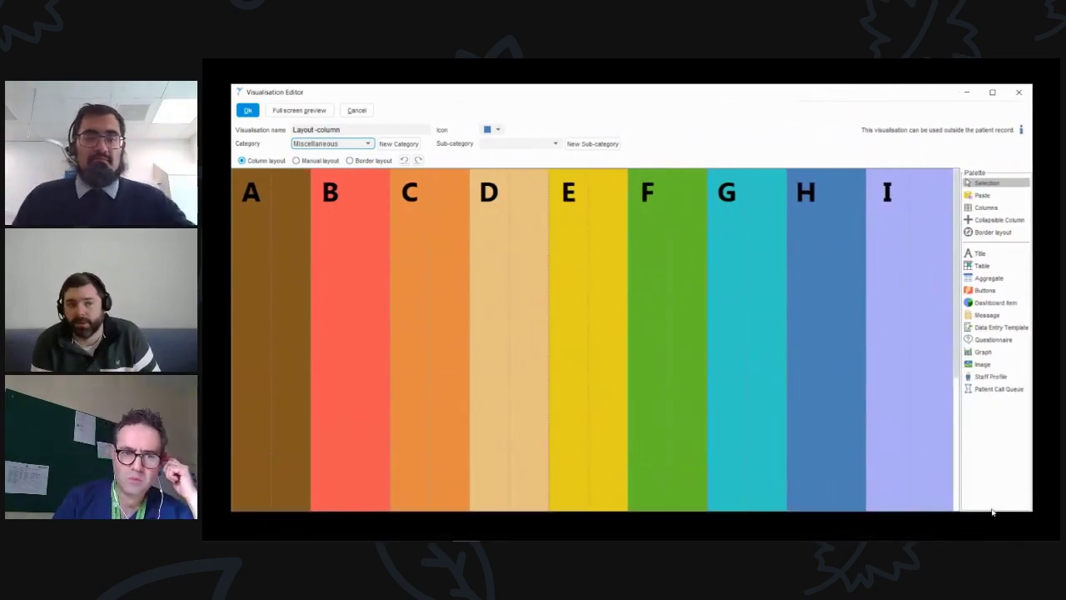
pyautogui.click(991, 91)
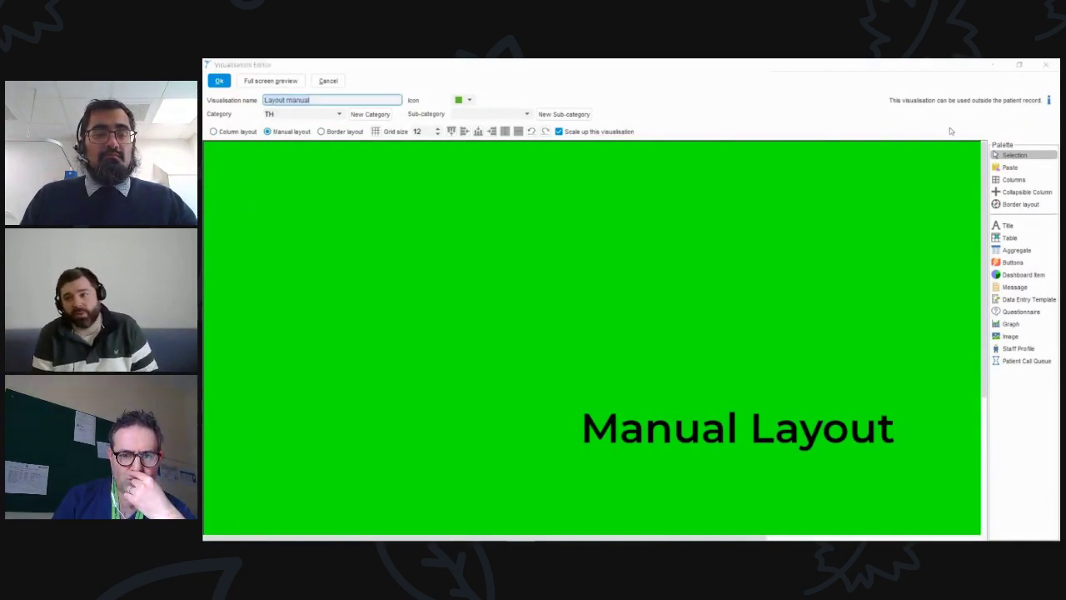
# - Examine how the manual layout behaves when the editor window is shrunk, widened and maximised again
pyautogui.click(1020, 65)
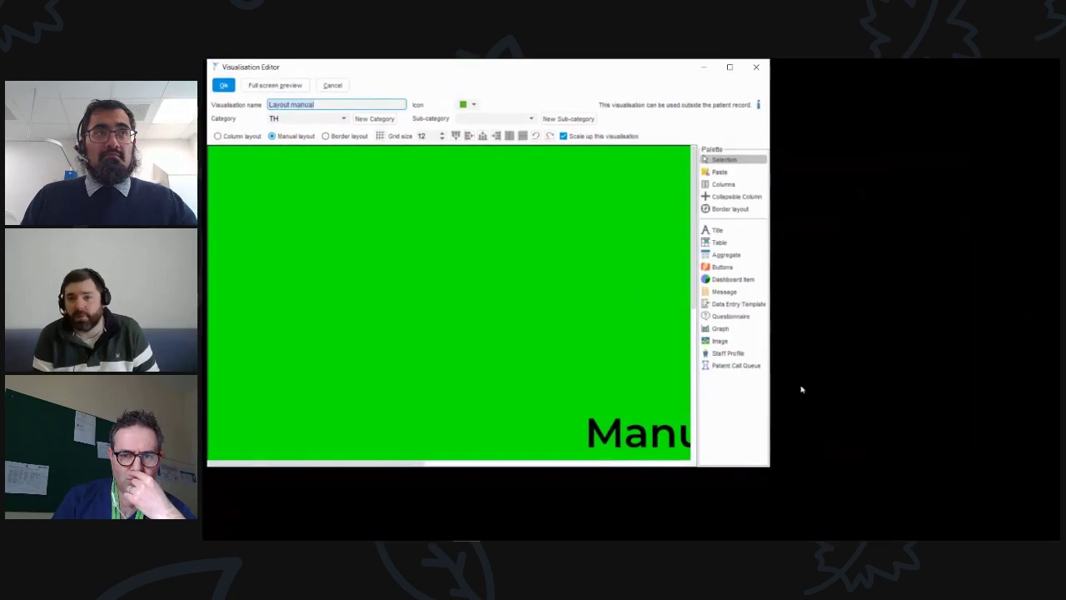
pyautogui.moveTo(774, 461); pyautogui.dragTo(1039, 489)
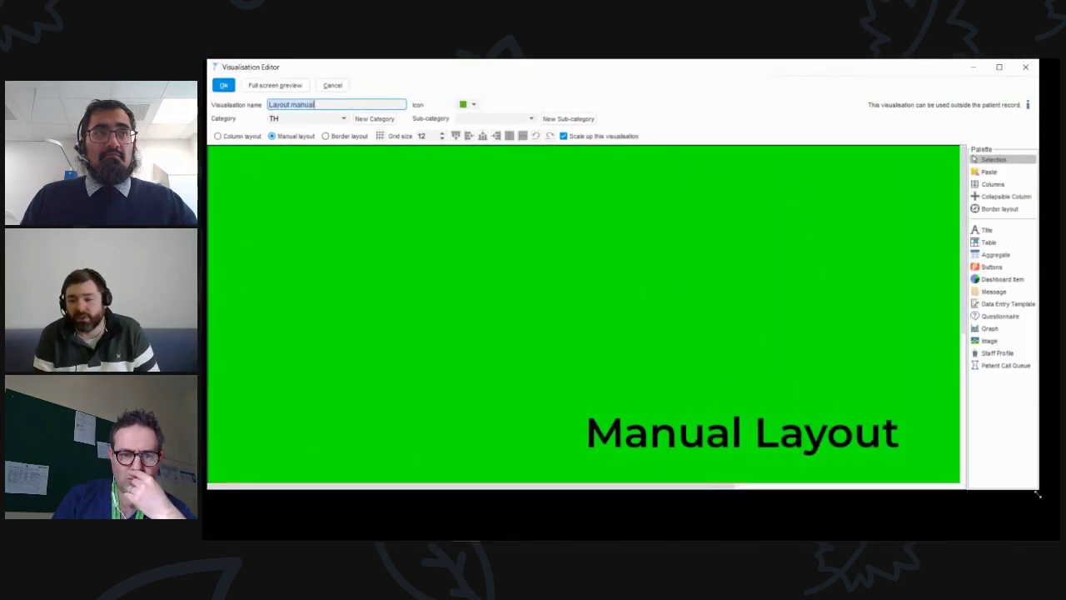
pyautogui.click(999, 69)
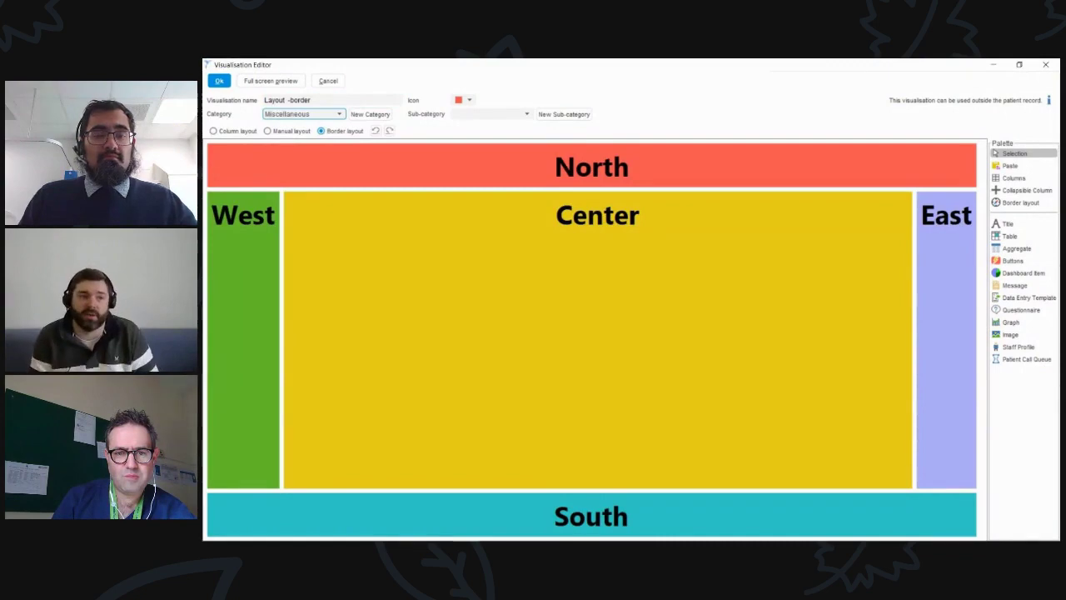
# - Select the Center region of the border layout, then examine how the regions adapt as the editor window is resized and maximised
pyautogui.click(639, 303)
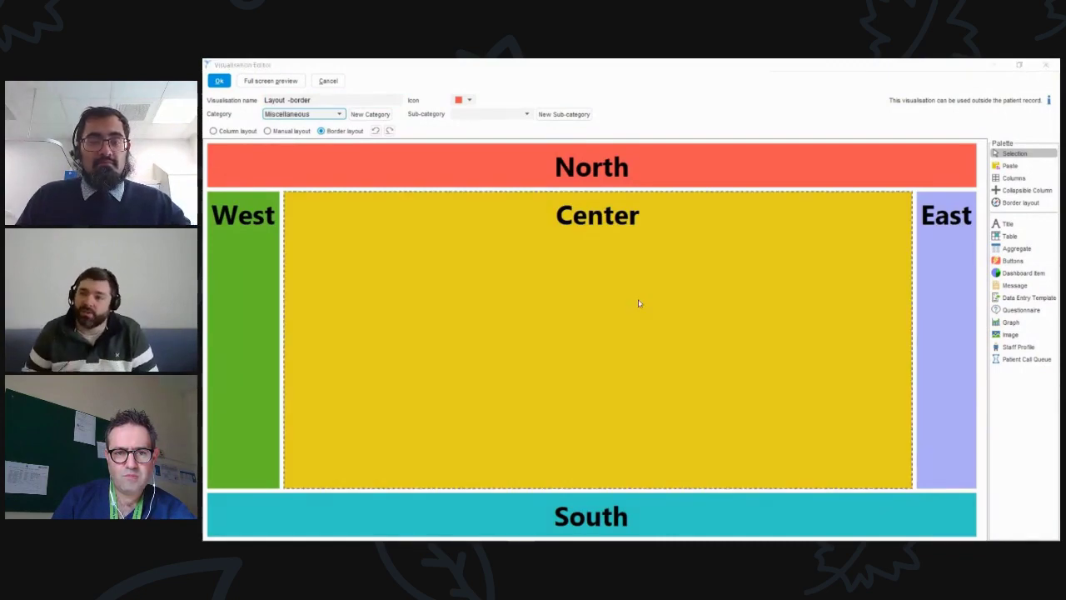
pyautogui.click(1018, 64)
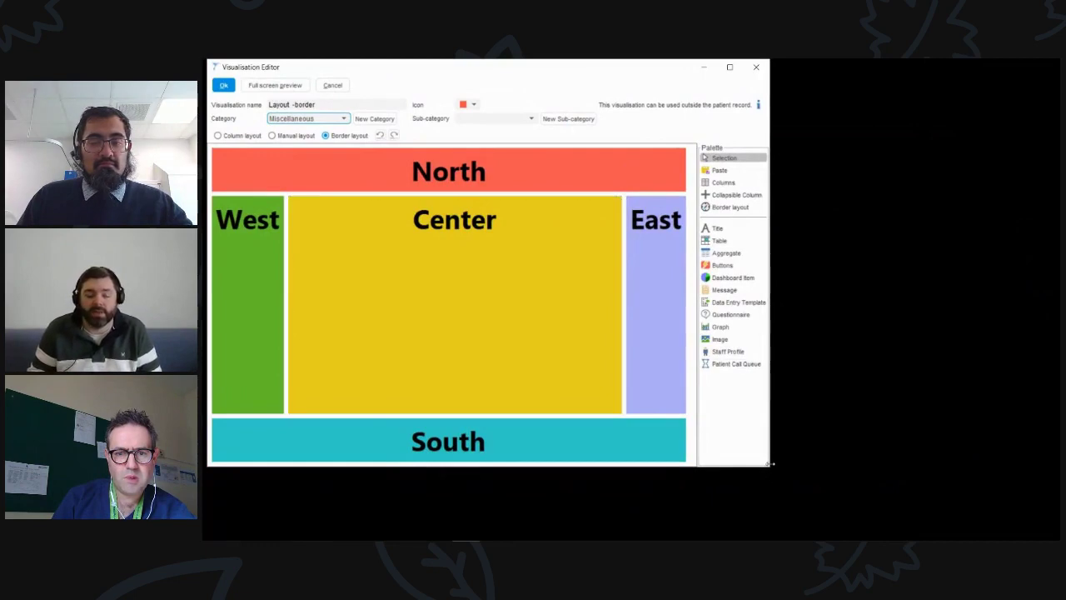
pyautogui.moveTo(768, 465); pyautogui.dragTo(1026, 530)
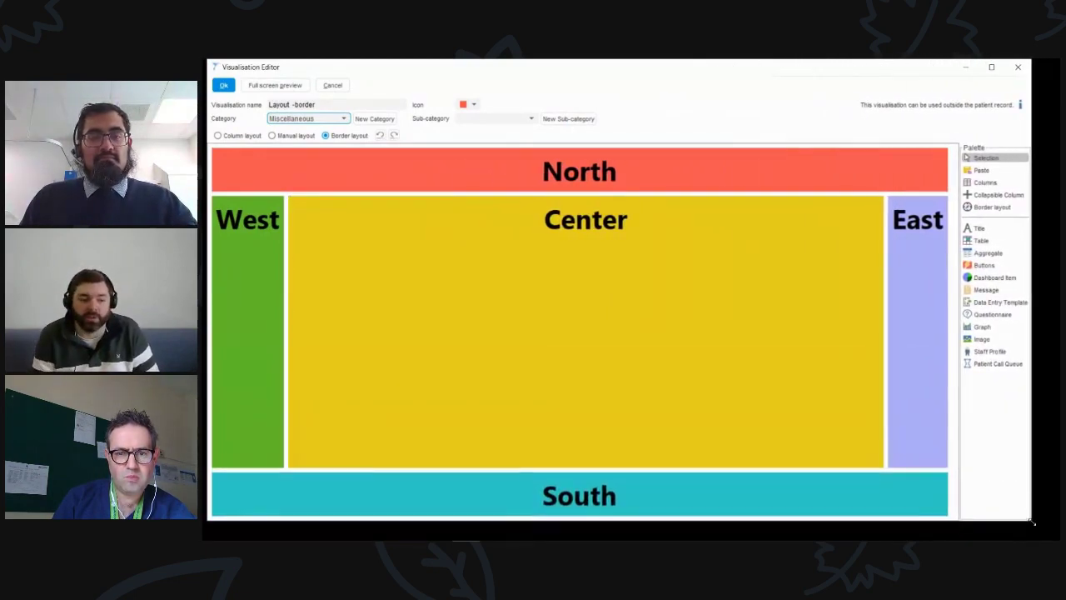
pyautogui.click(986, 68)
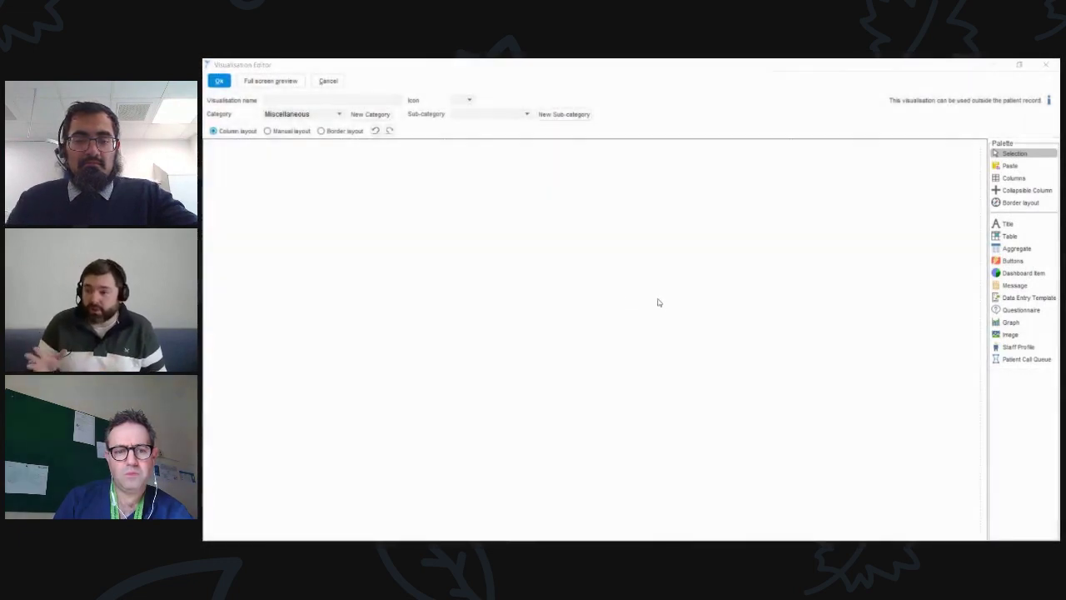
# - Add a Columns component with two columns of 50% width each to the blank column-layout visualisation
pyautogui.click(1015, 179)
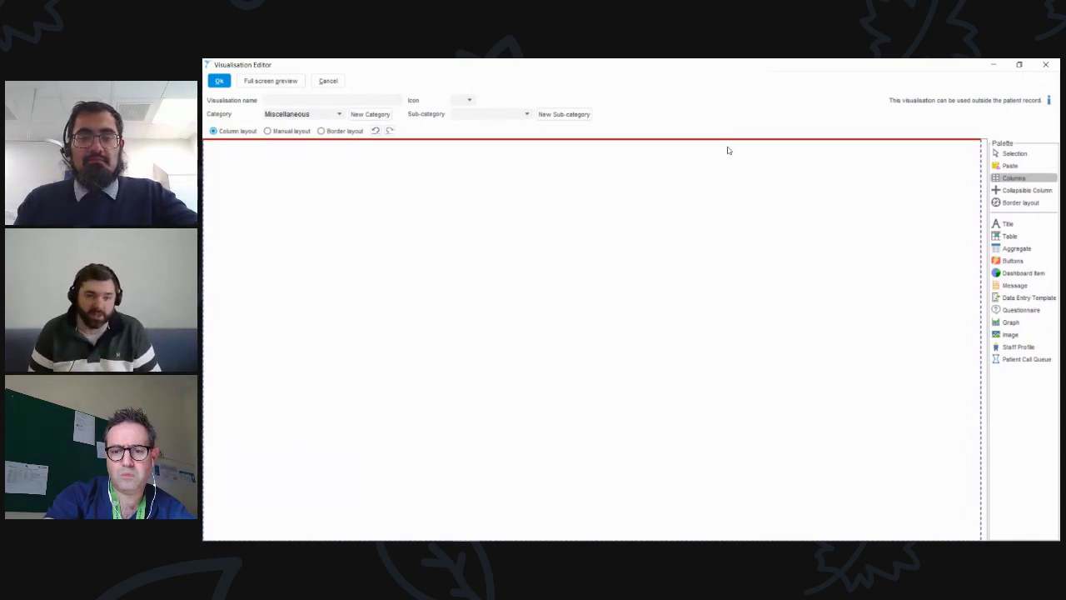
pyautogui.click(727, 150)
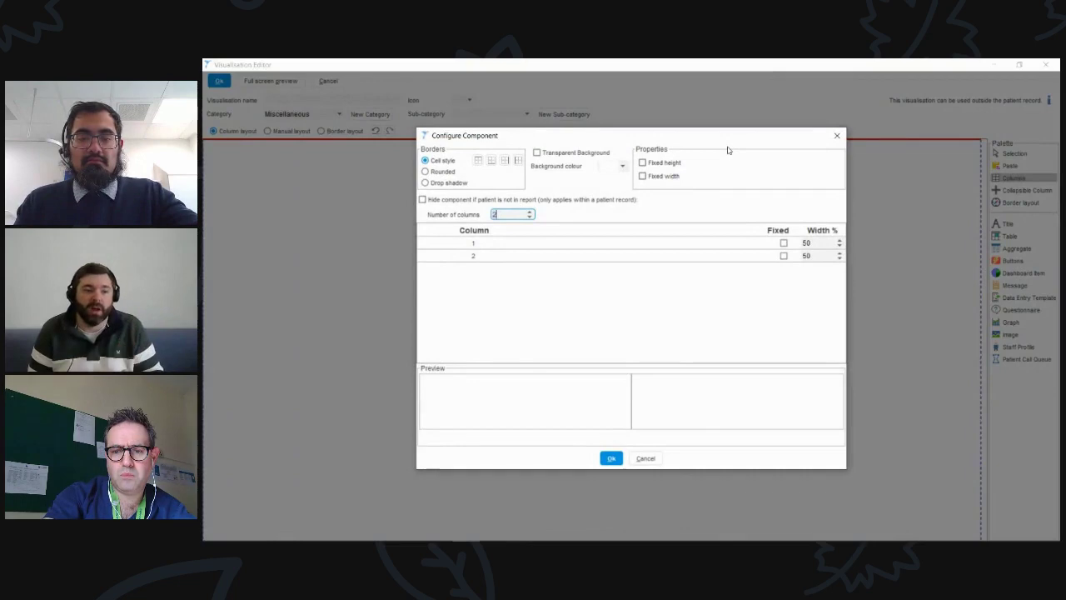
pyautogui.press('Return')
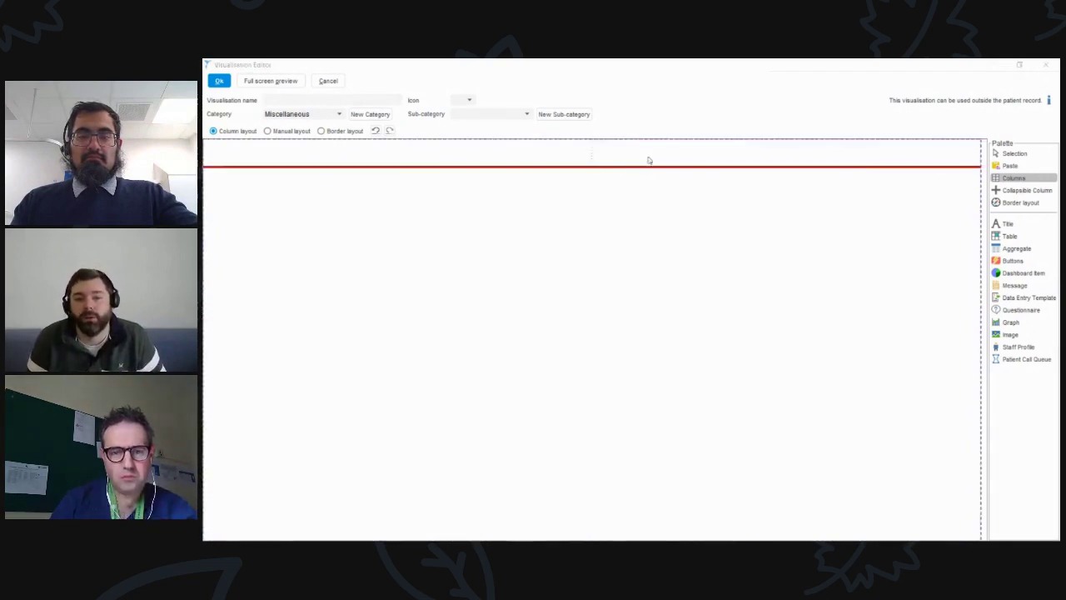
# - Add a collapsible column with default settings below the two columns and try its collapse arrow
pyautogui.click(1020, 190)
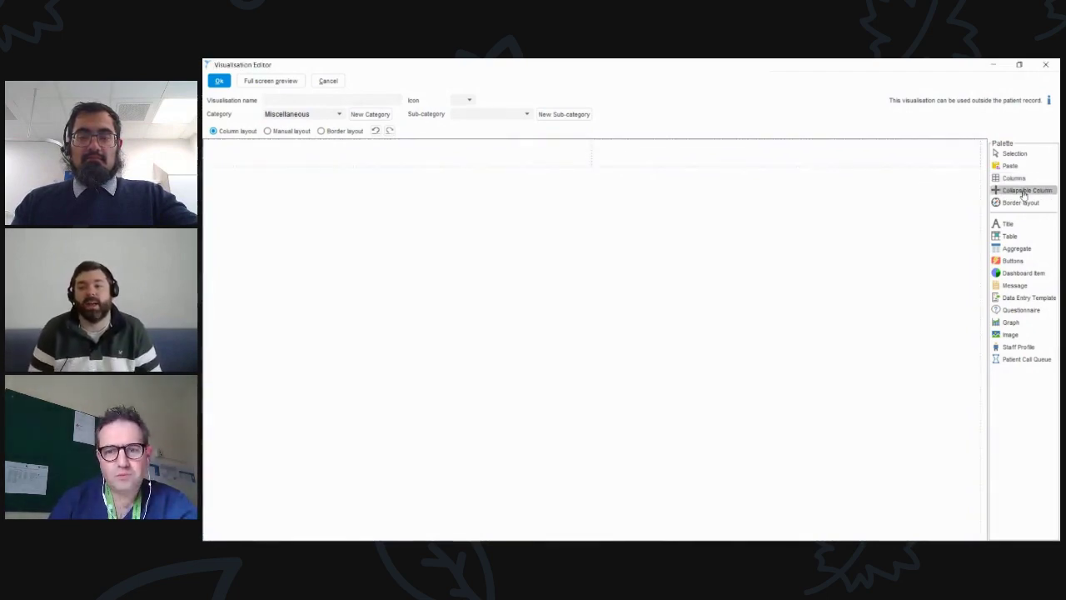
pyautogui.click(652, 177)
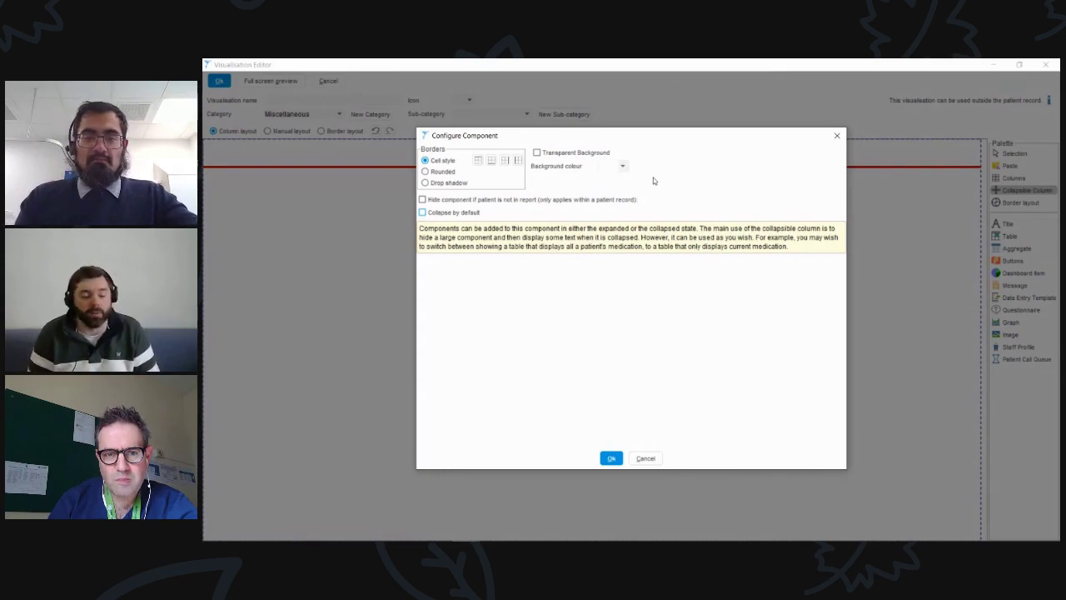
pyautogui.click(612, 458)
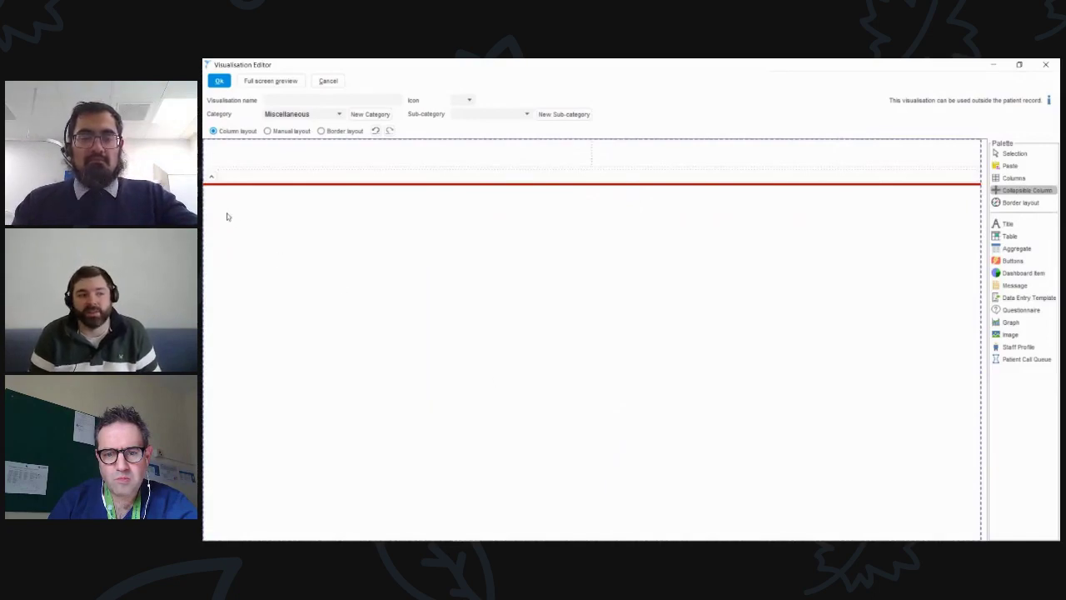
pyautogui.click(211, 179)
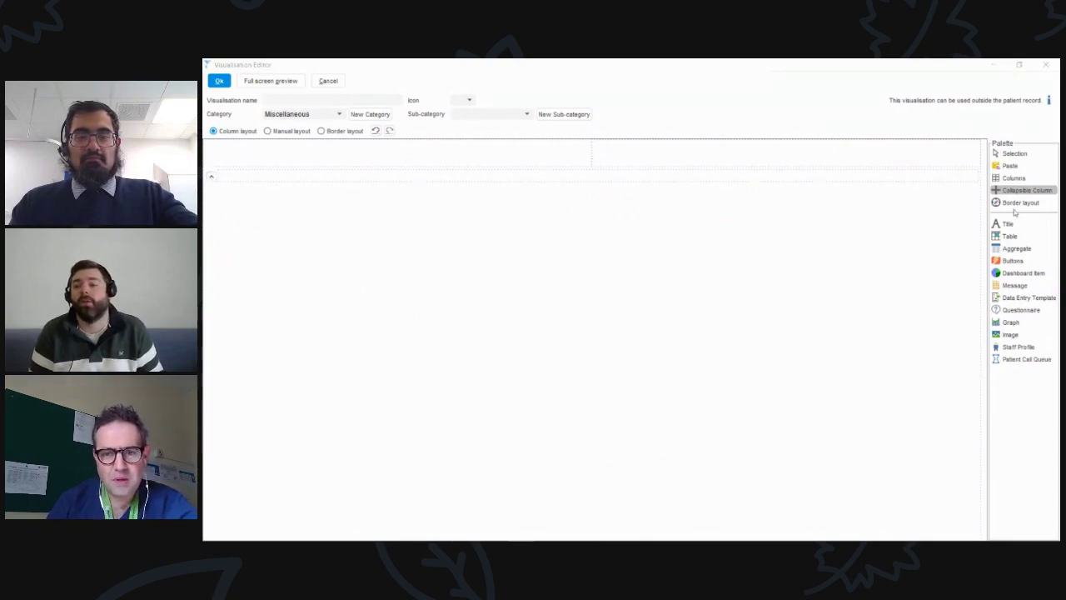
# - Add a Border layout component with Rounded borders inside the first of the two columns
pyautogui.click(1038, 204)
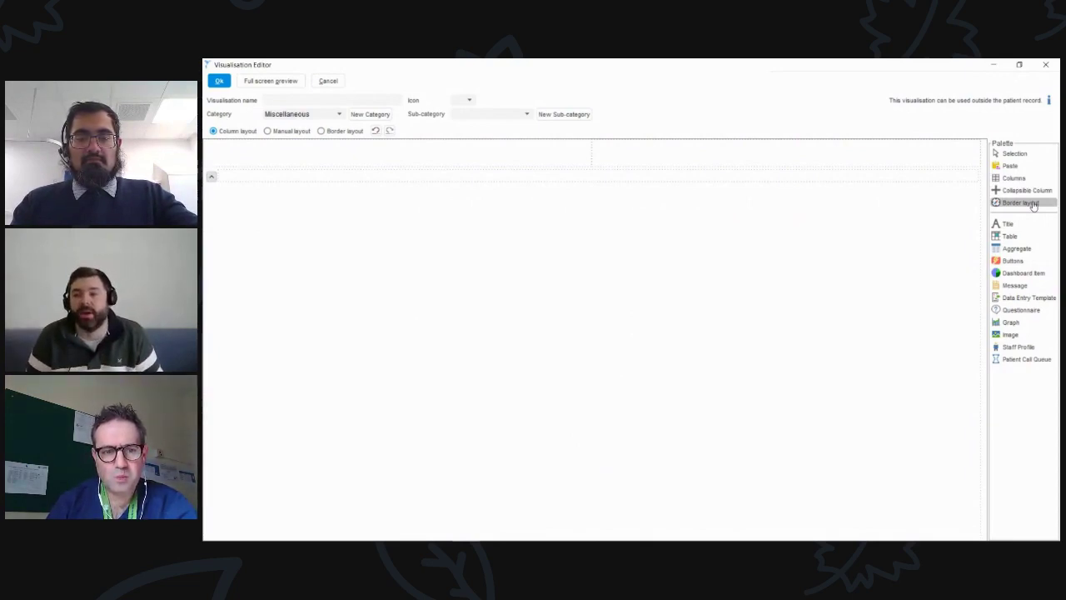
pyautogui.moveTo(1033, 205); pyautogui.dragTo(428, 148)
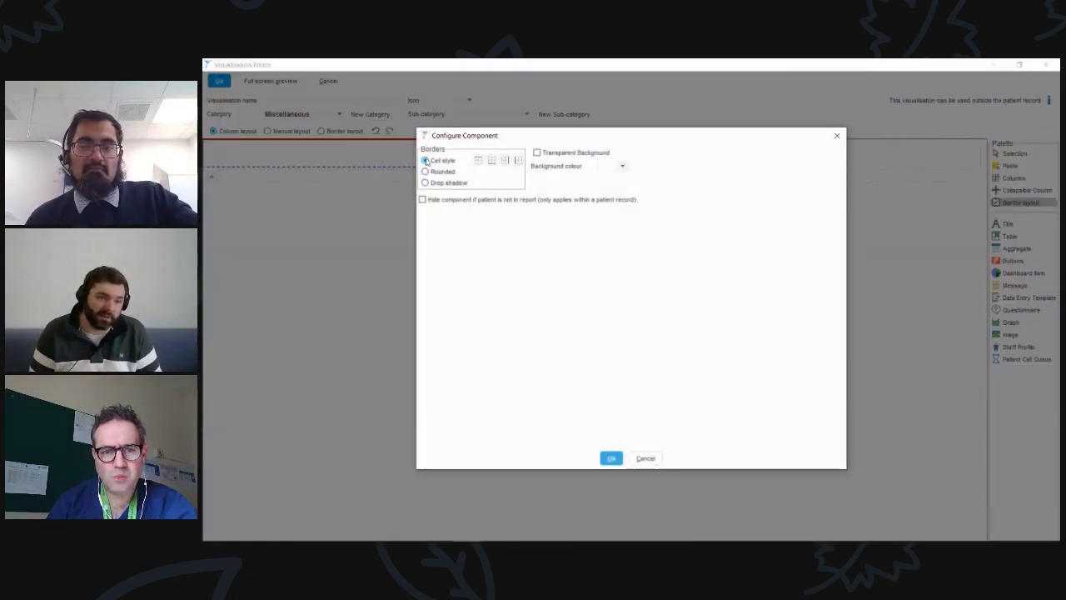
pyautogui.click(425, 171)
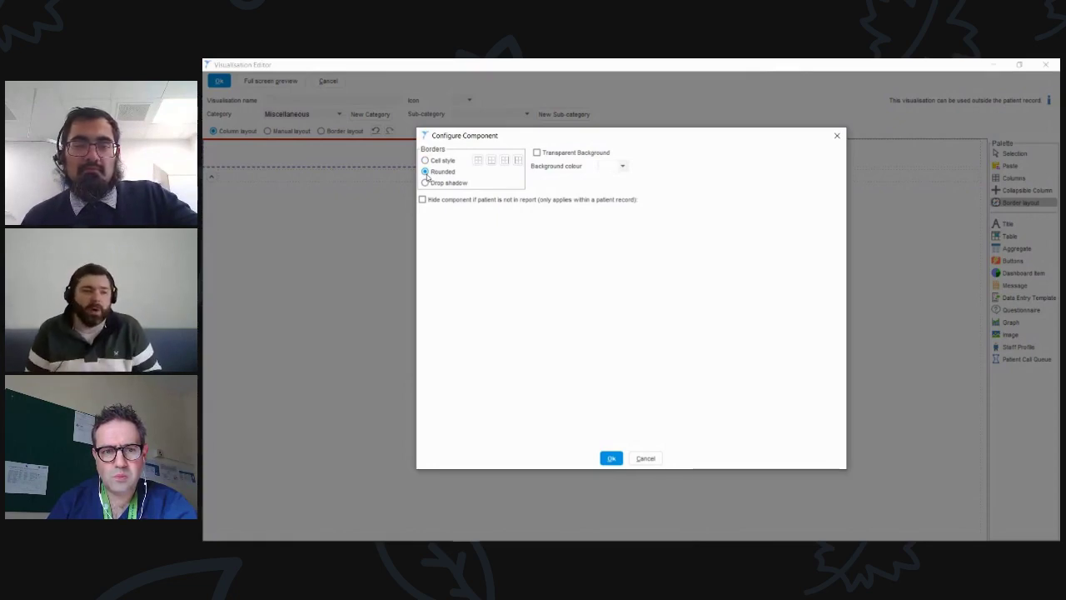
pyautogui.click(608, 458)
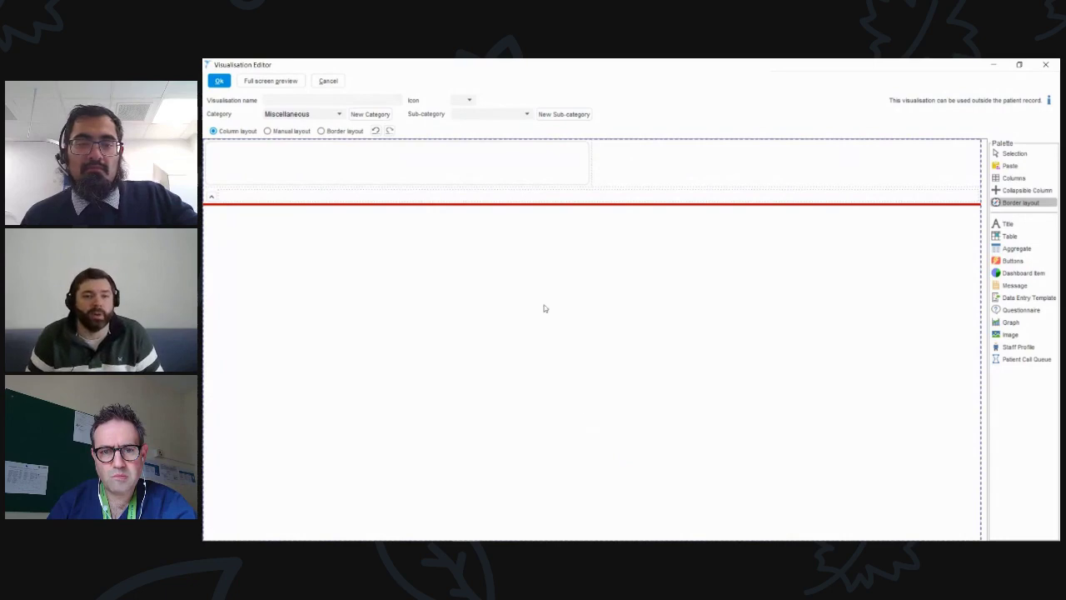
# - Reconfigure the border layout component in the first column to use the Drop shadow border style
pyautogui.rightClick(516, 171)
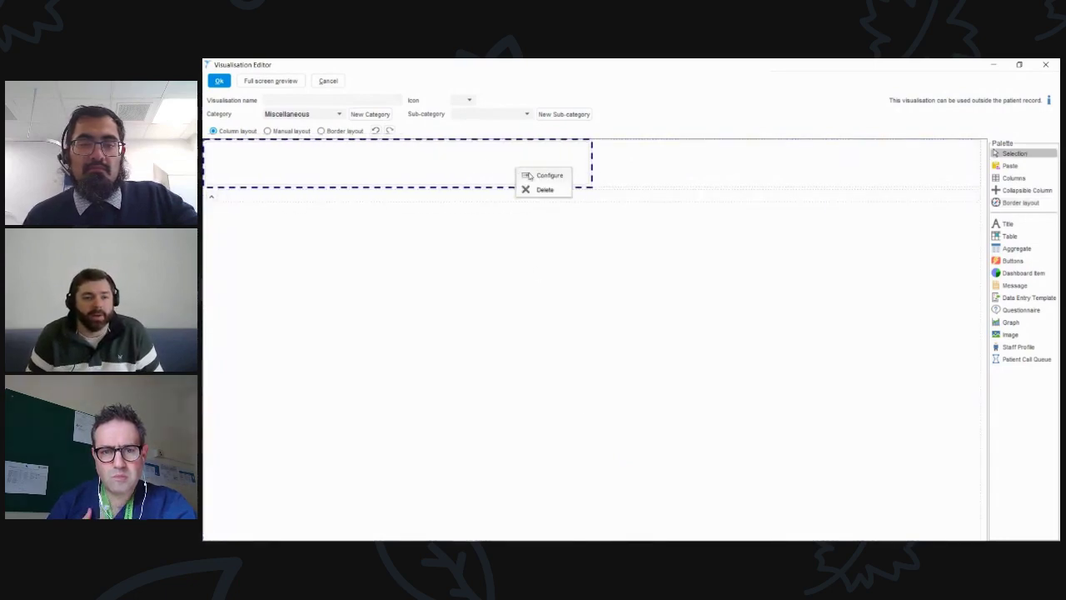
pyautogui.click(545, 175)
pyautogui.click(452, 183)
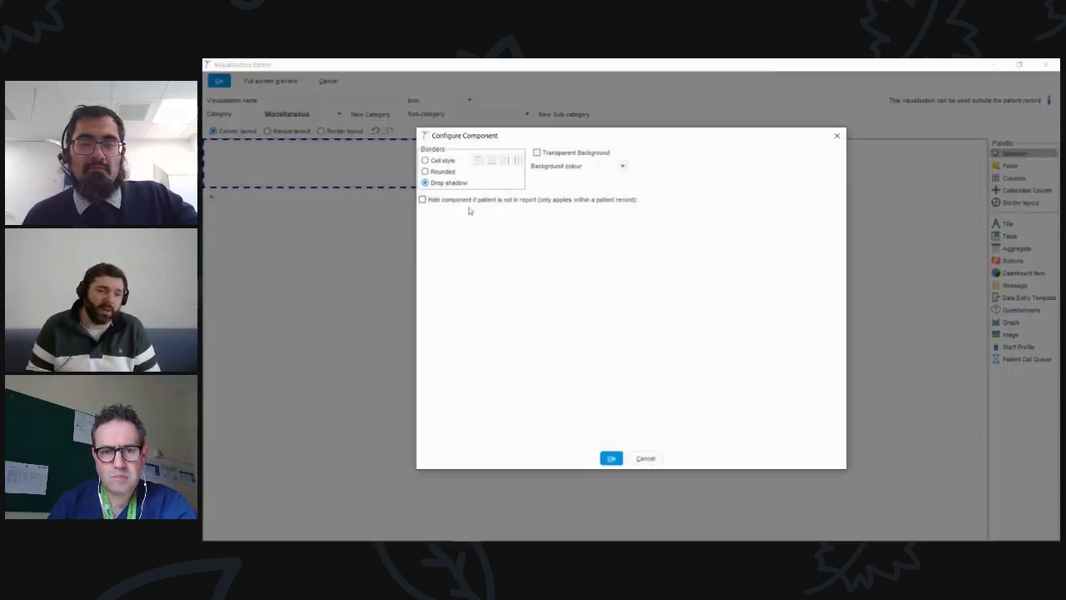
pyautogui.click(610, 457)
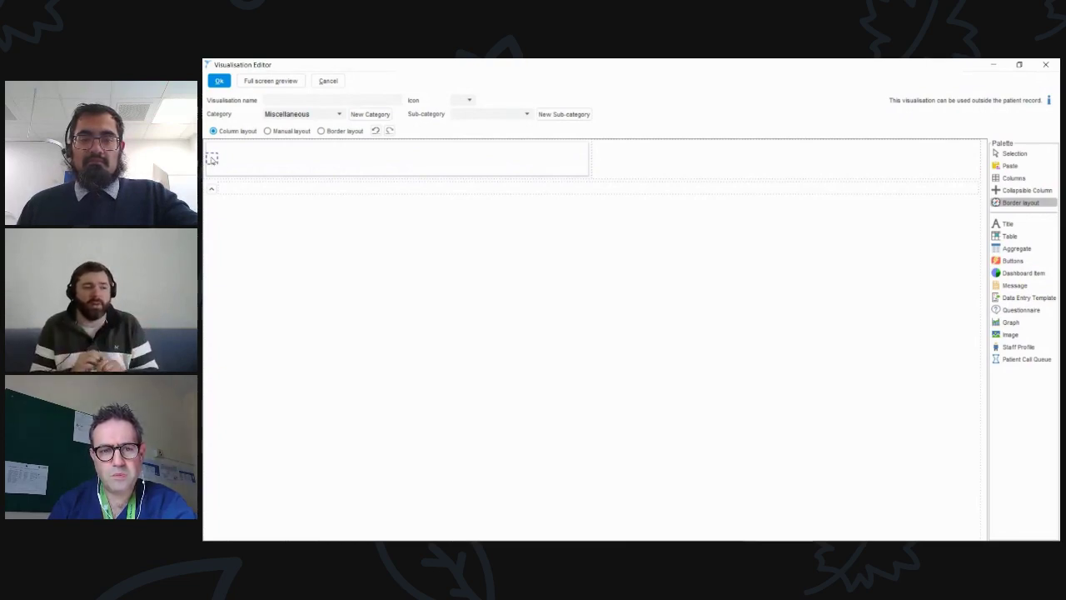
# - Place a Title component in the second column and enter the text "Title"
pyautogui.moveTo(411, 303)
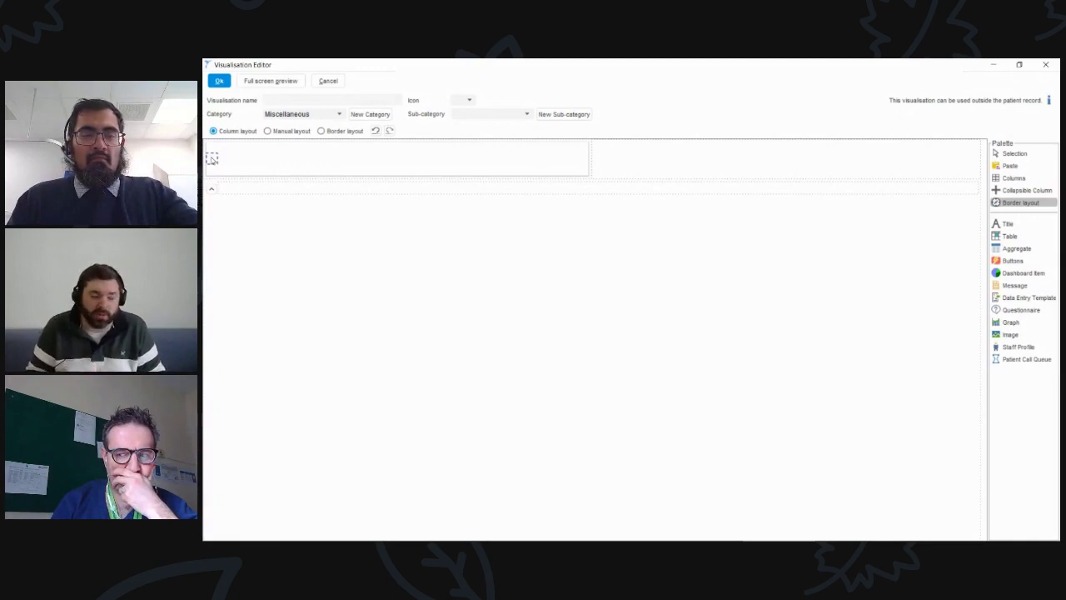
pyautogui.moveTo(212, 159); pyautogui.dragTo(897, 151)
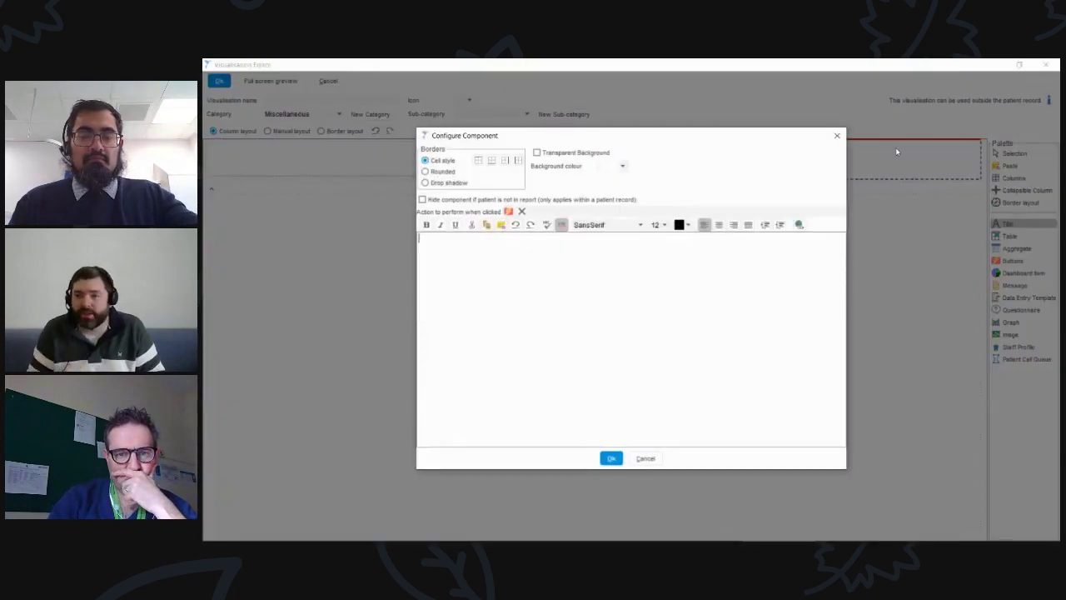
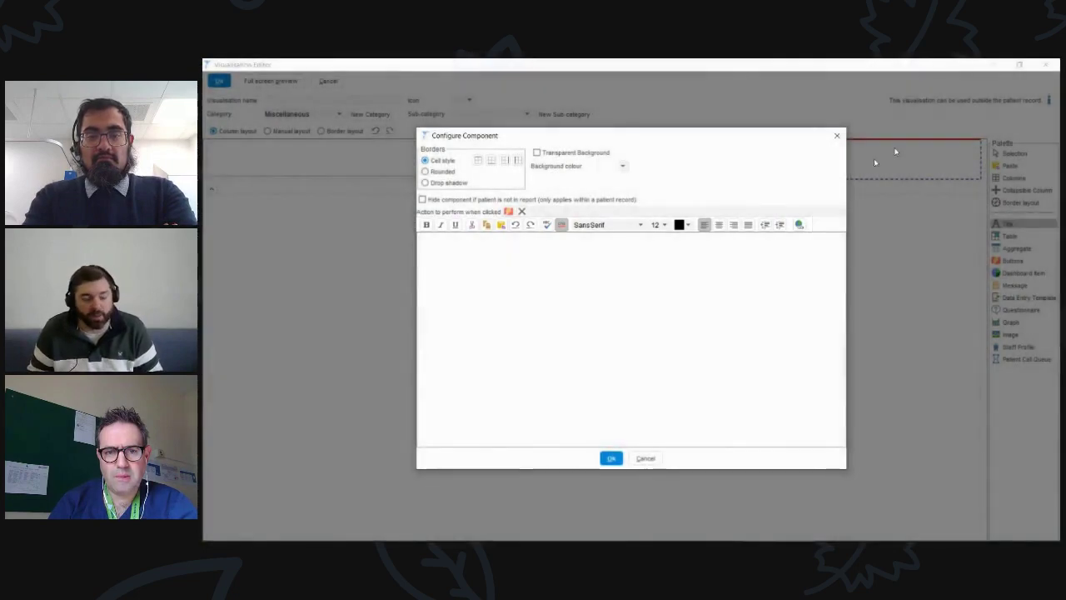
pyautogui.write('Title')
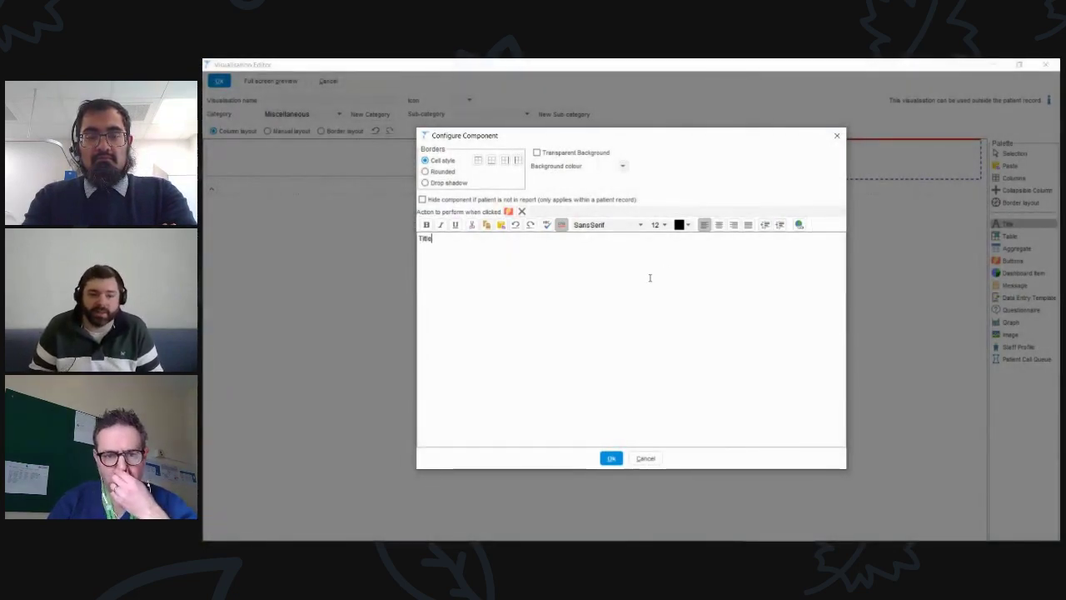
# - Format the title text as centred, size 22 and bold, and accept the component
pyautogui.hotkey('ctrl', 'a')
pyautogui.click(719, 225)
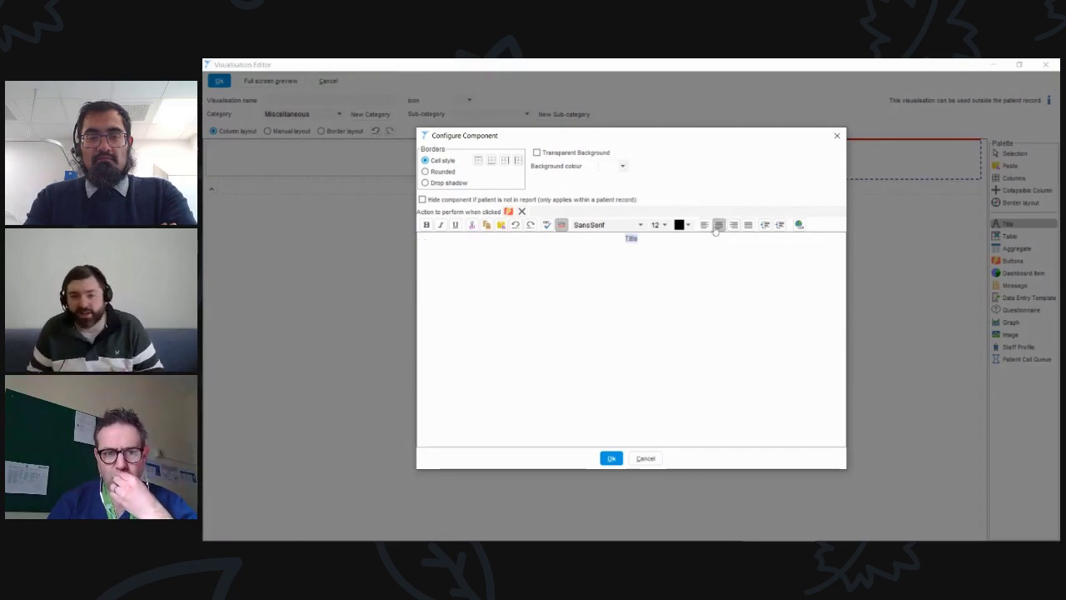
pyautogui.click(660, 225)
pyautogui.click(654, 288)
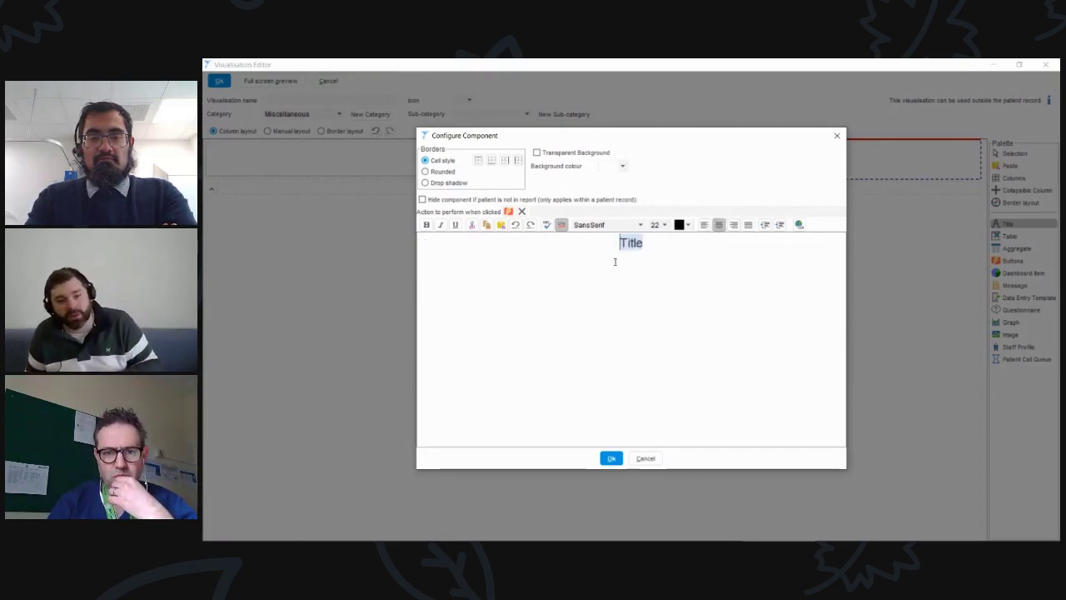
pyautogui.click(426, 225)
pyautogui.click(660, 248)
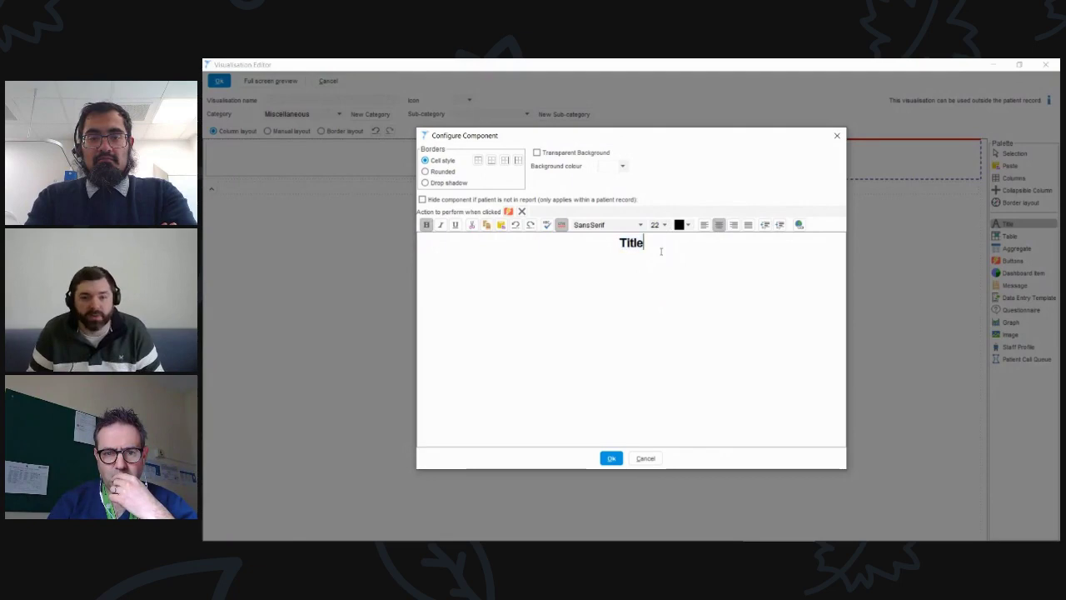
pyautogui.click(611, 458)
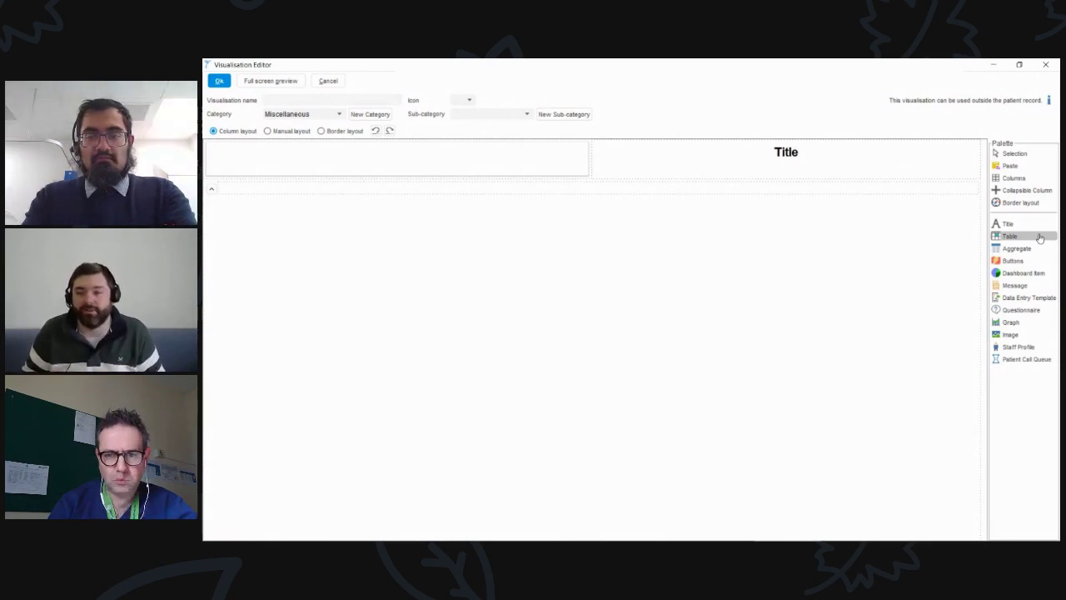
# - Place a Table component below the two-column row and set its data type to Read Coded Entries
pyautogui.moveTo(1039, 237); pyautogui.dragTo(737, 205)
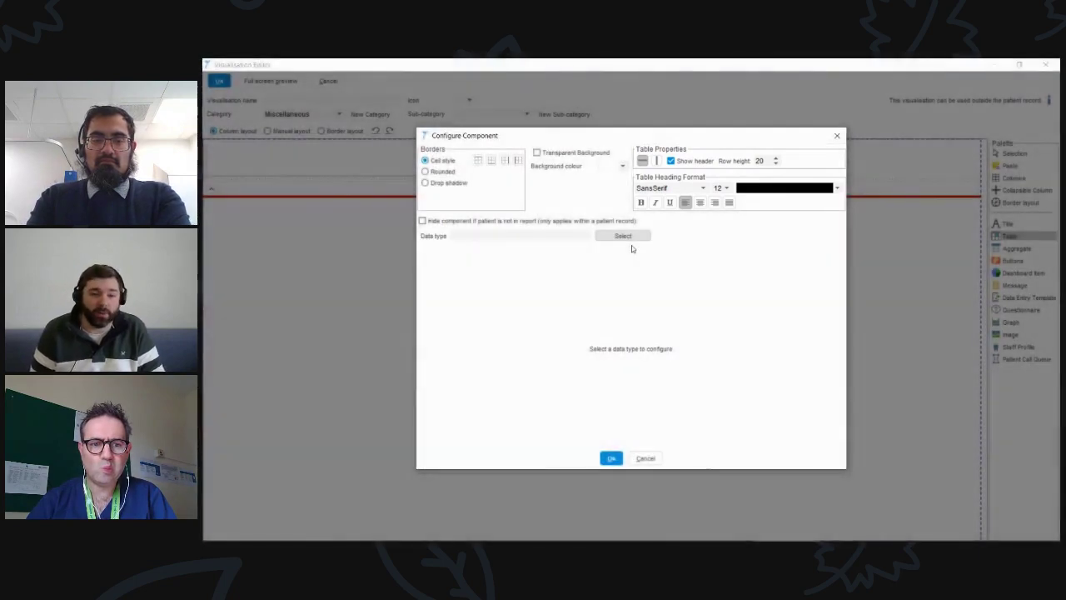
pyautogui.click(624, 237)
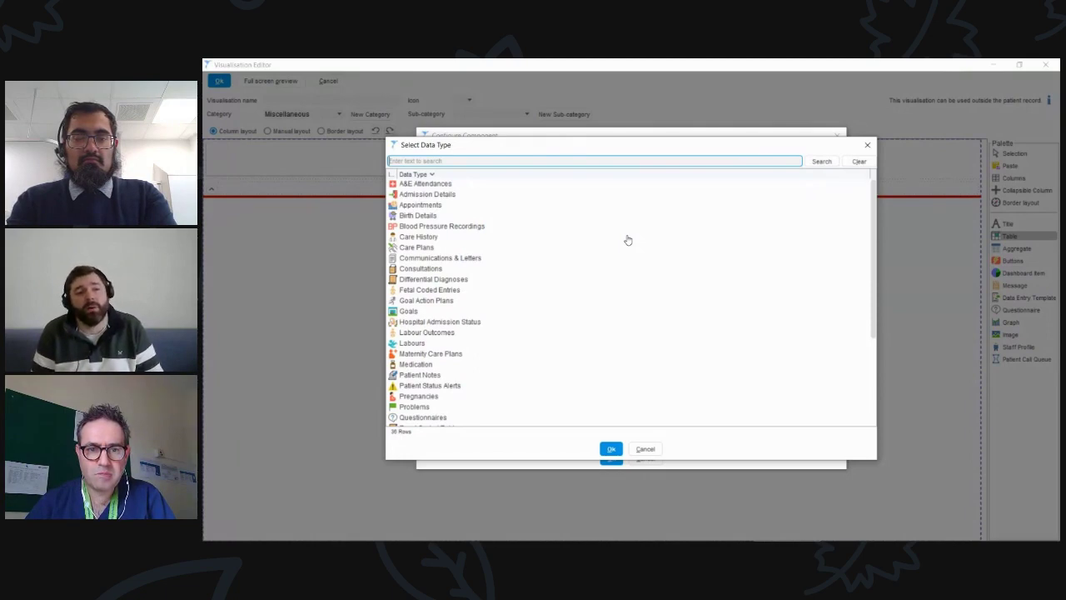
pyautogui.write('read coded')
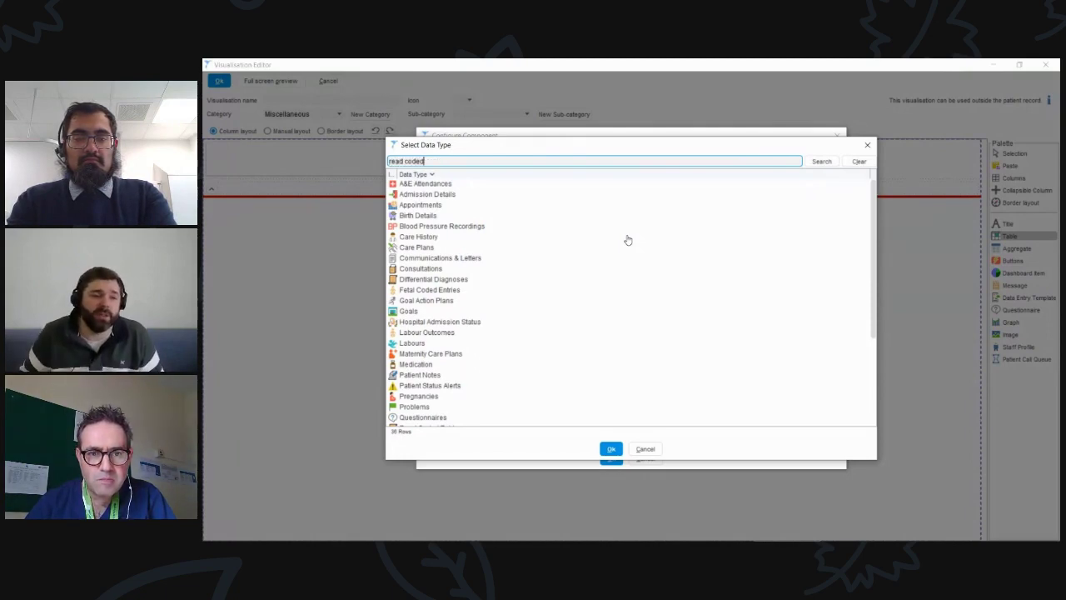
pyautogui.press('Return')
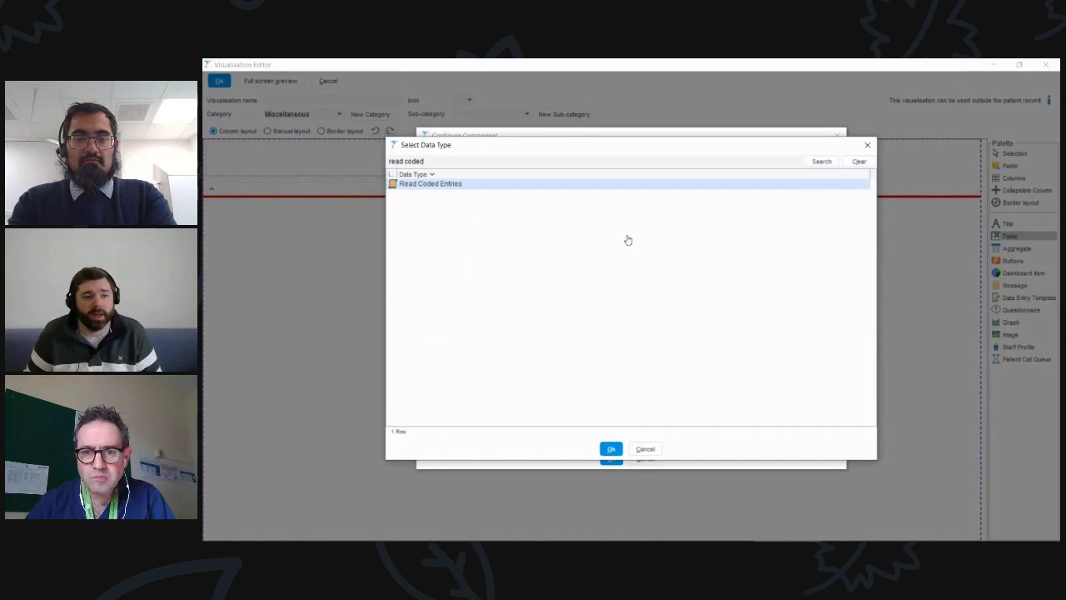
pyautogui.press('Return')
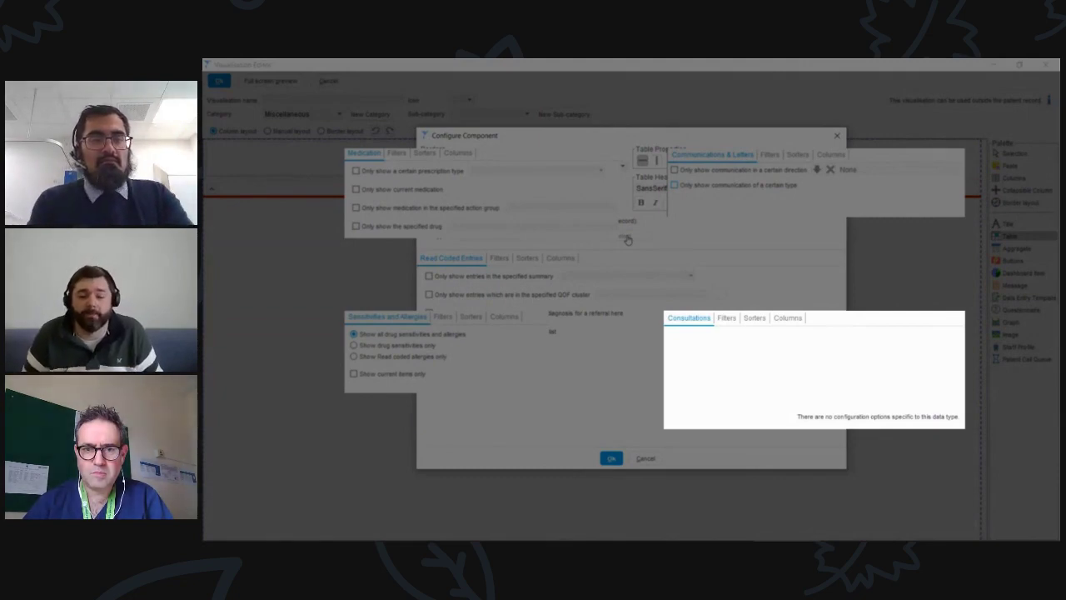
# - Limit the table to entries whose Read code is in a list matching the SNOMED code Asthma and its children
pyautogui.press('Right')
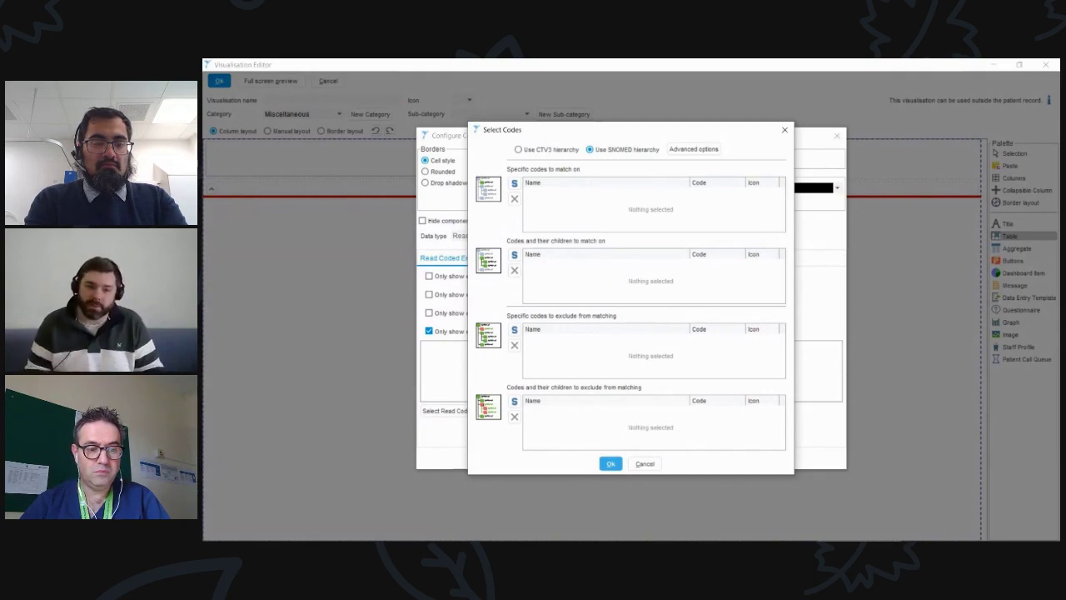
pyautogui.click(510, 253)
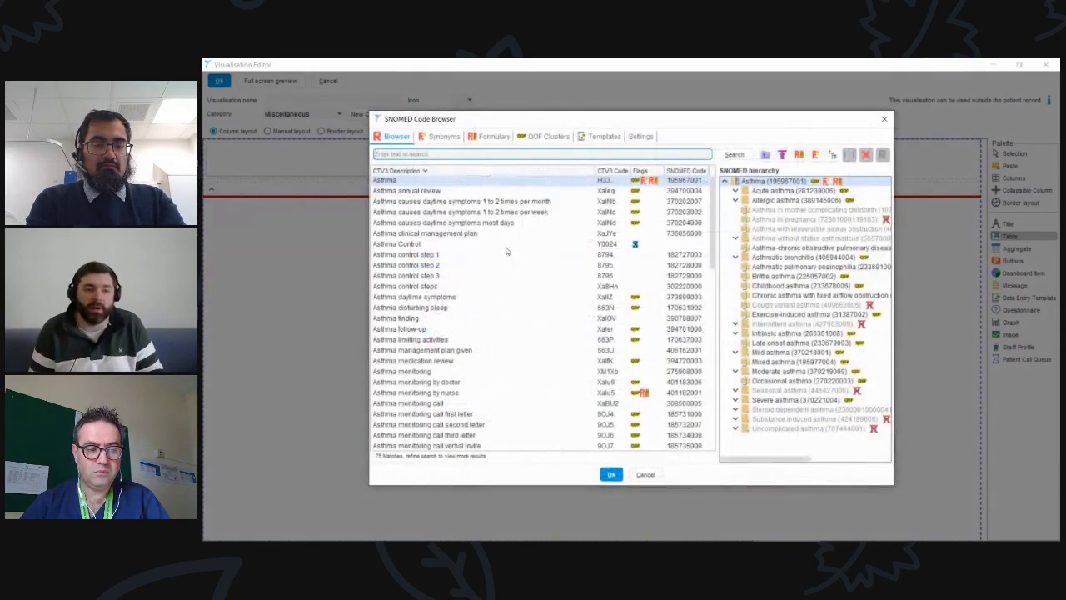
pyautogui.click(438, 182)
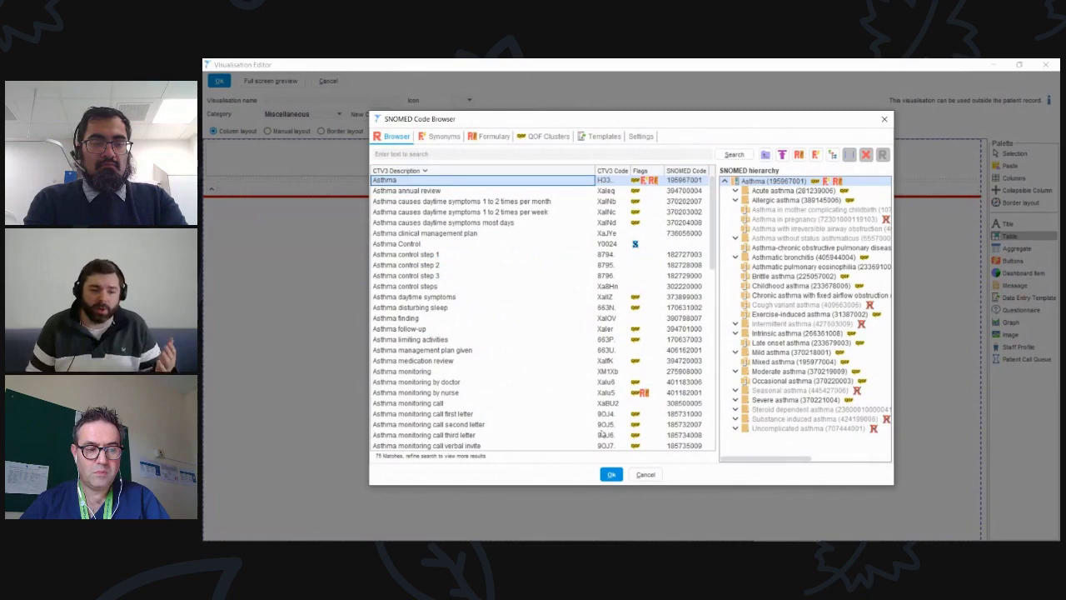
pyautogui.click(615, 474)
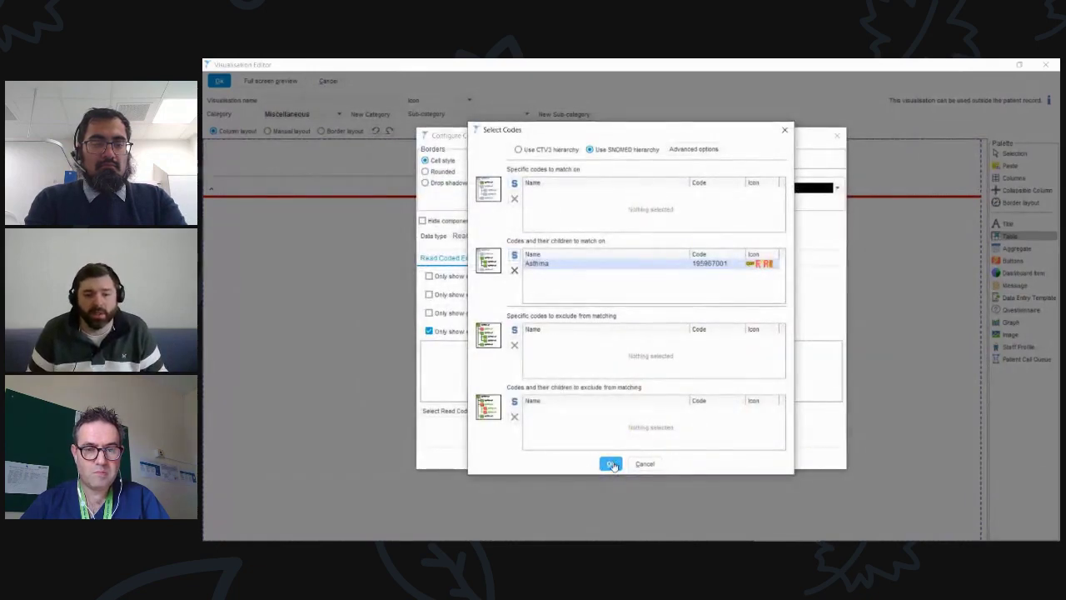
pyautogui.click(611, 464)
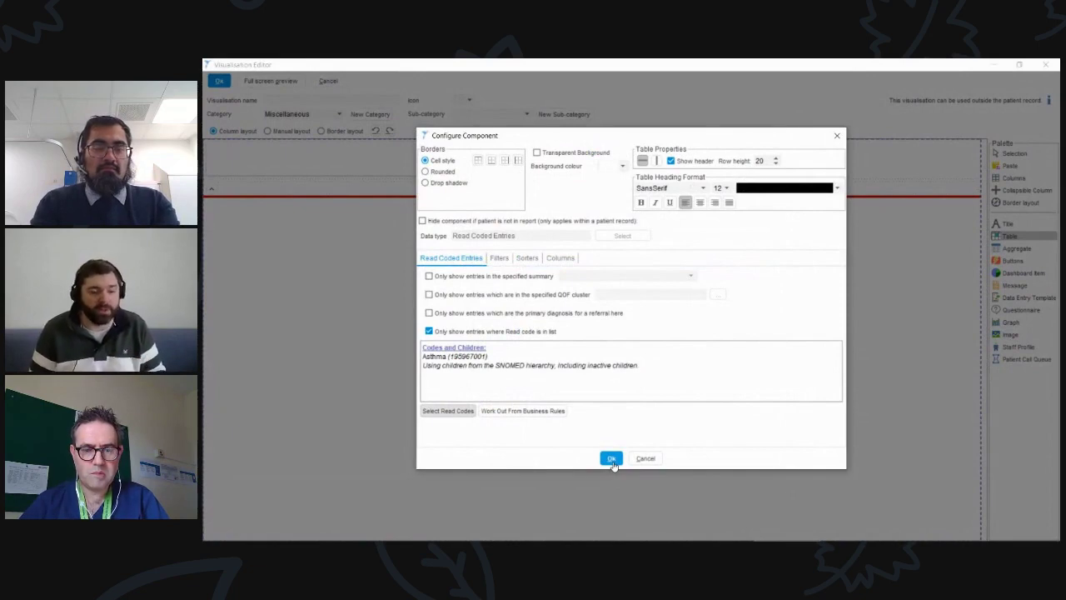
# - Examine the table's available filter types and the sort directions offered for Consultation Date, without adding a sorter
pyautogui.click(499, 259)
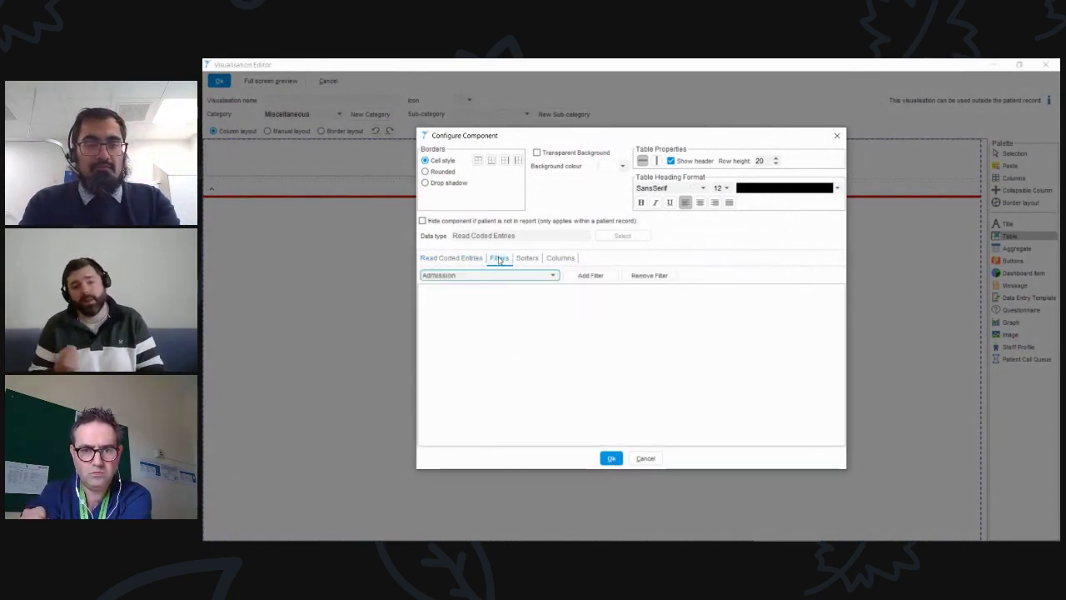
pyautogui.click(554, 276)
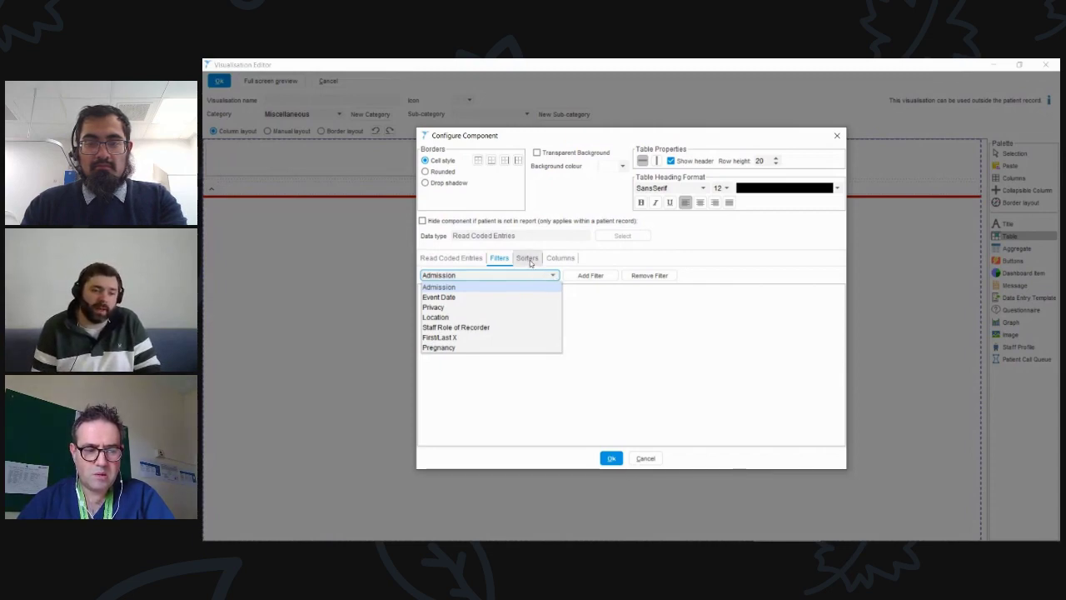
pyautogui.click(528, 260)
pyautogui.click(528, 258)
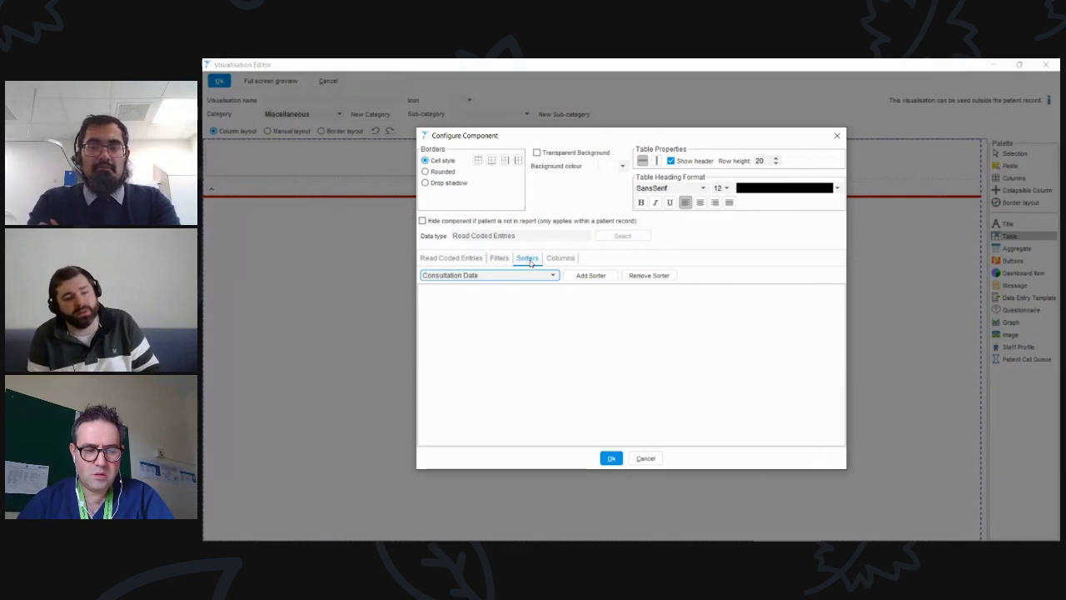
pyautogui.click(579, 277)
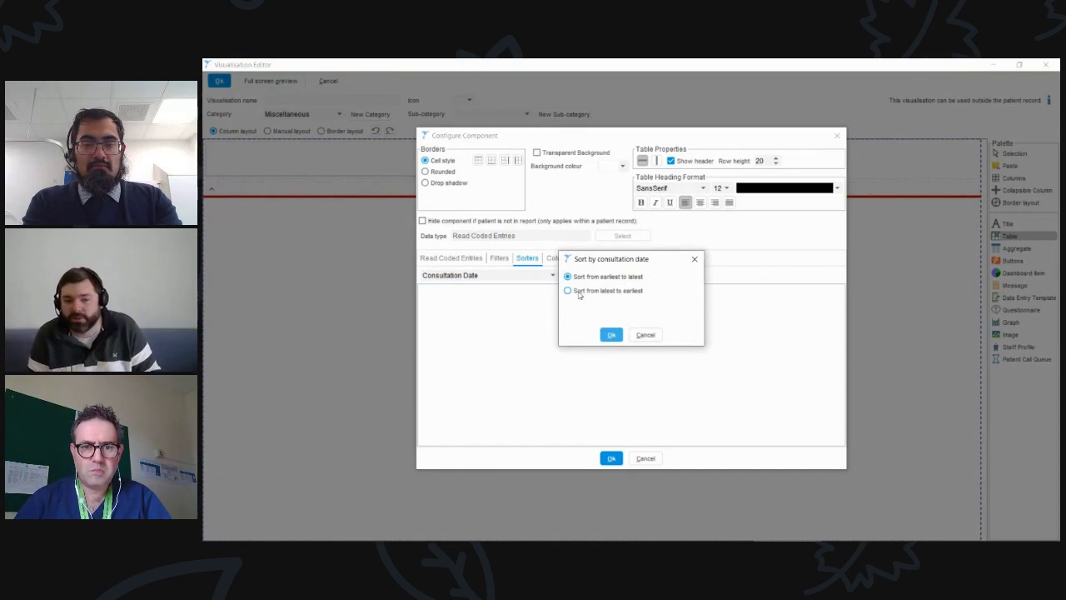
pyautogui.click(646, 335)
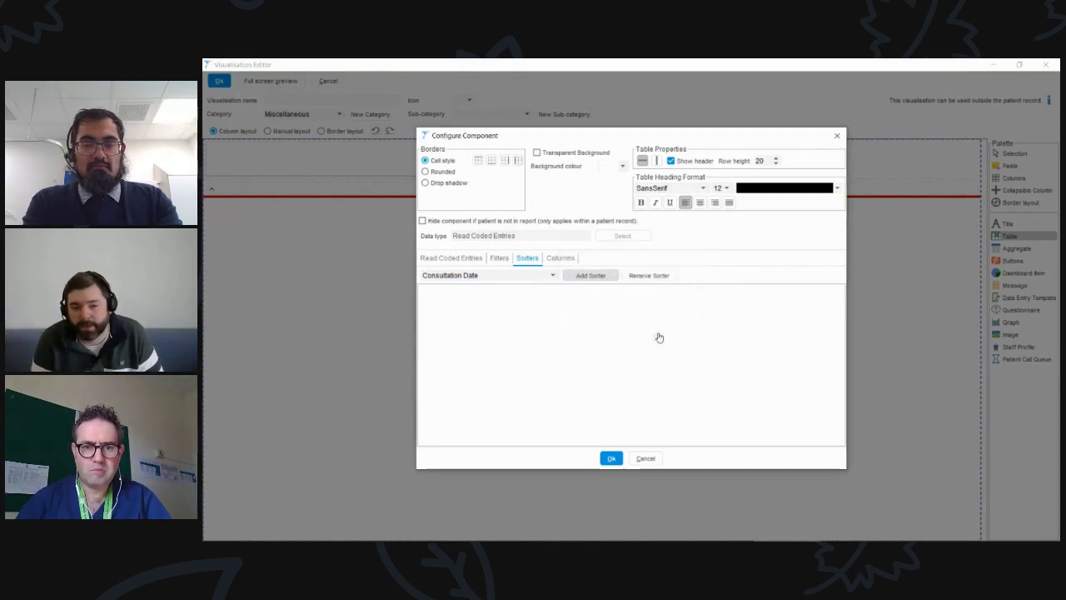
# - Start a Date/Time table column and set its output format to leave out the time
pyautogui.click(565, 260)
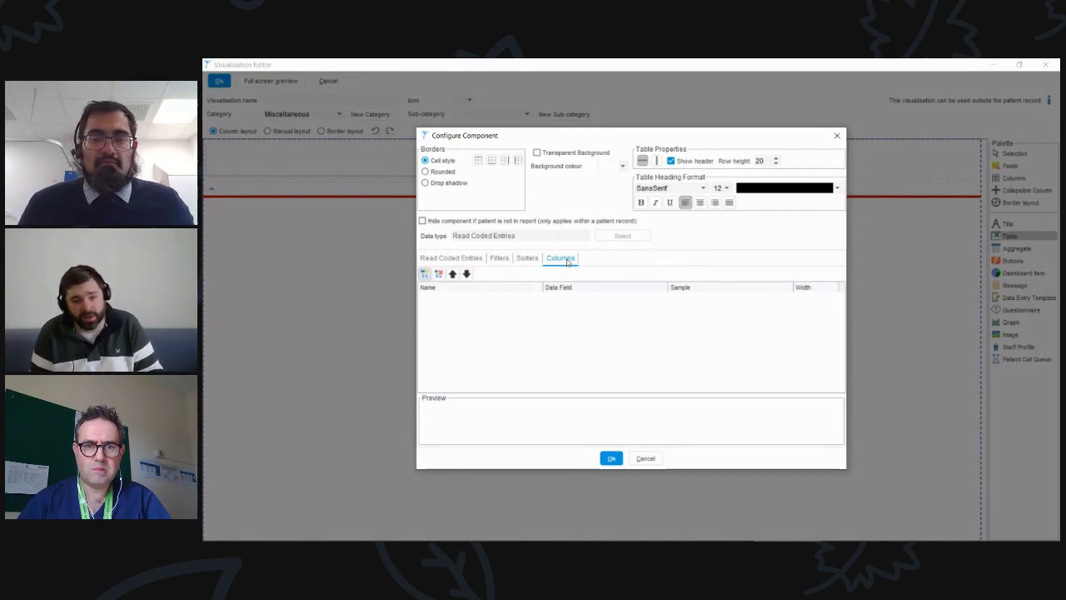
pyautogui.click(425, 275)
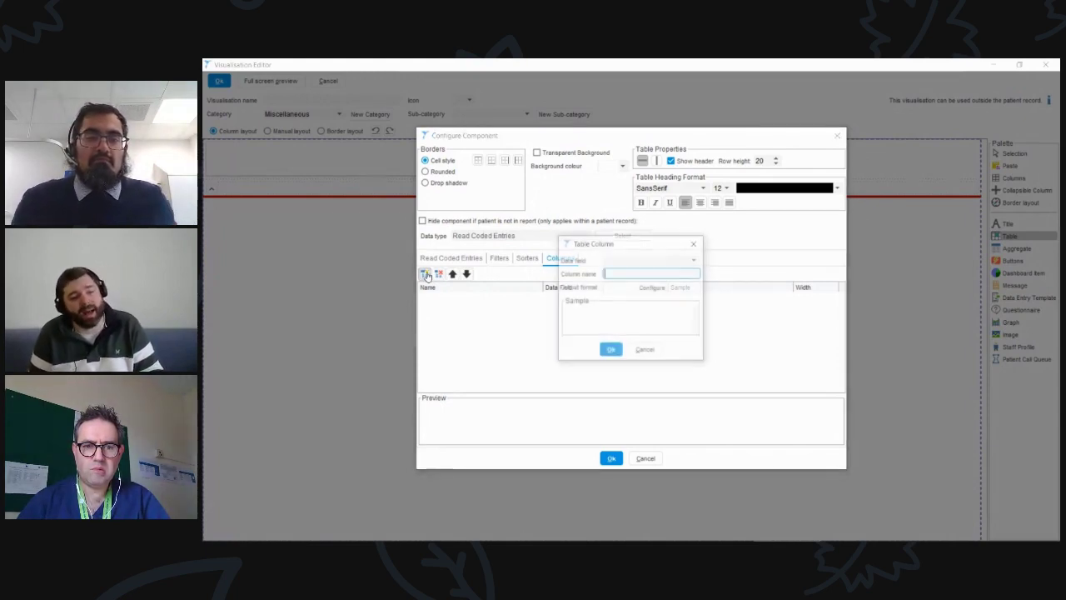
pyautogui.click(695, 262)
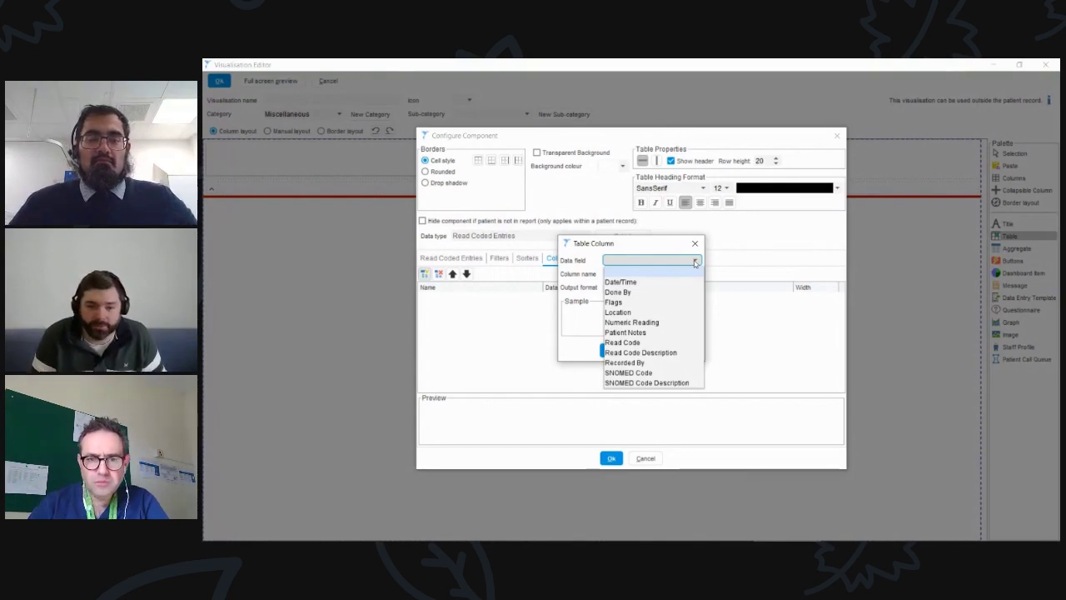
pyautogui.click(650, 284)
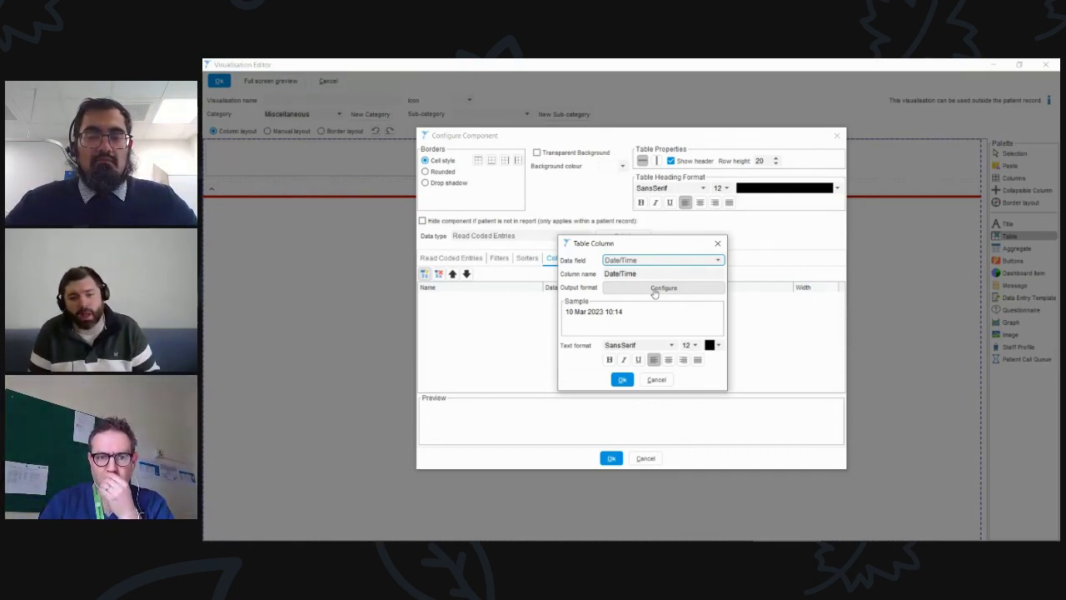
pyautogui.click(672, 295)
pyautogui.click(616, 308)
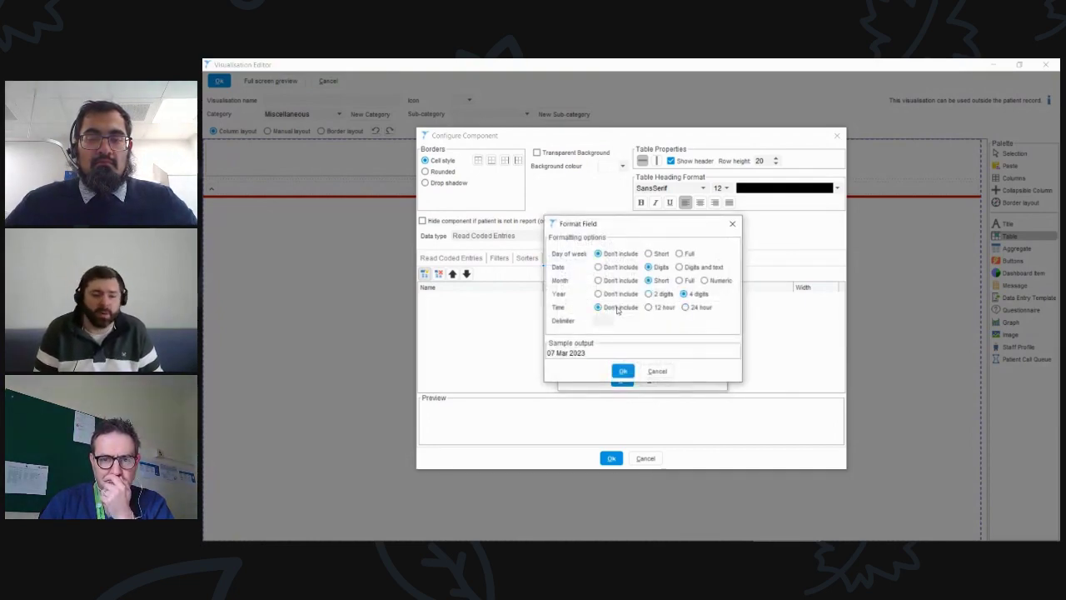
pyautogui.click(623, 371)
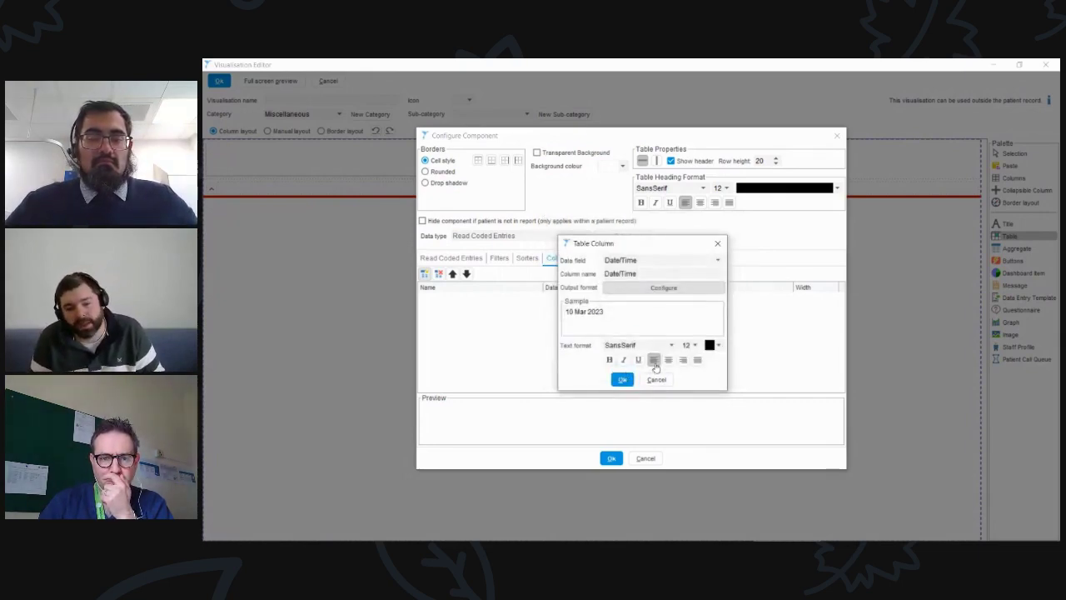
# - Set the Date/Time column's text size to 14 and accept the column
pyautogui.click(690, 346)
pyautogui.click(690, 367)
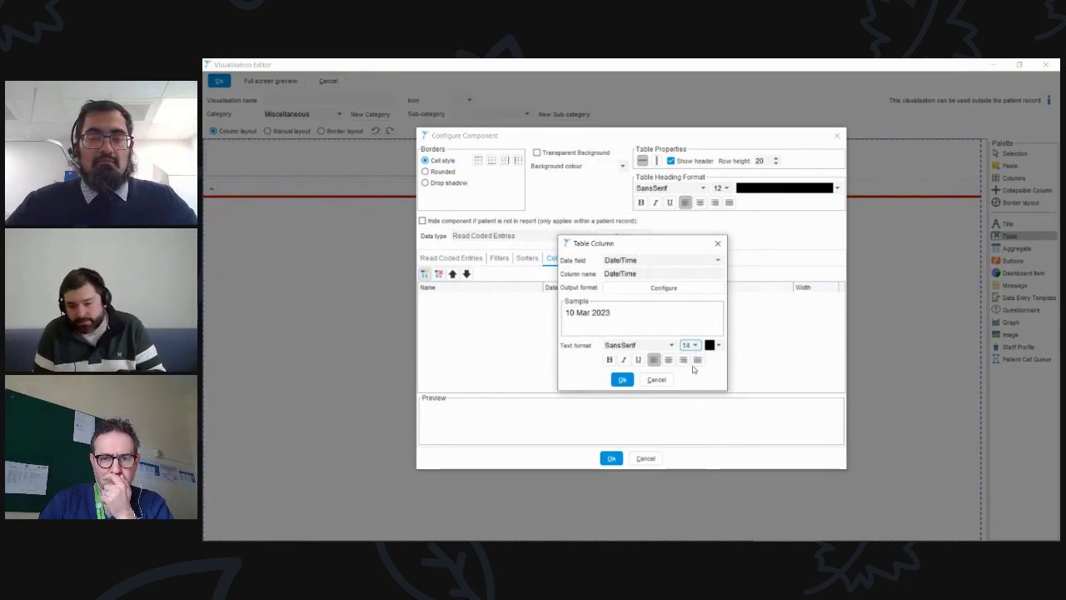
pyautogui.click(622, 379)
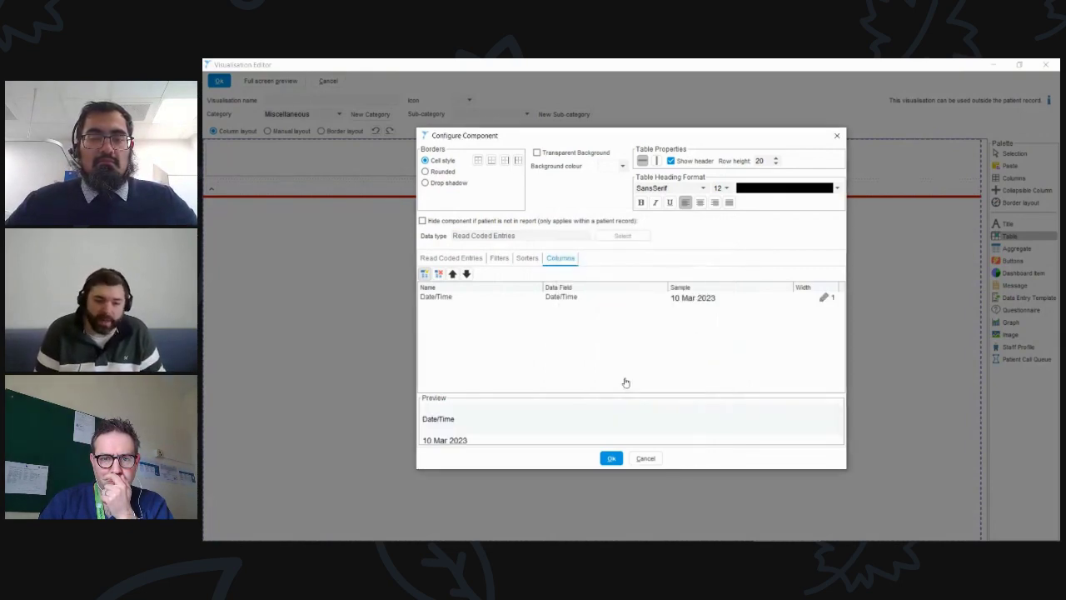
# - Add a SNOMED Code Description column to the table with a larger text size
pyautogui.click(424, 274)
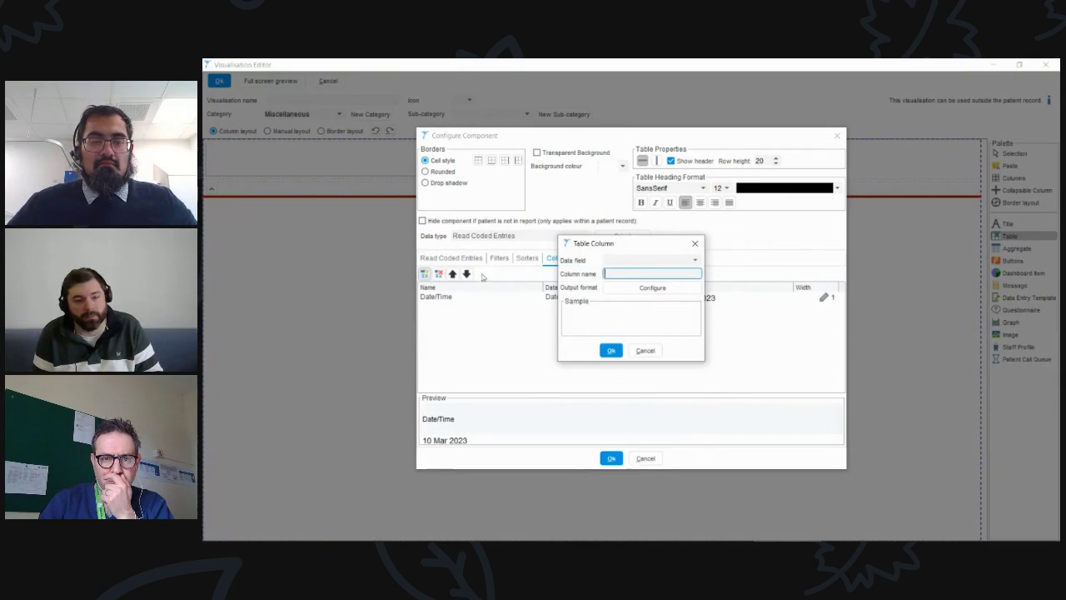
pyautogui.click(627, 261)
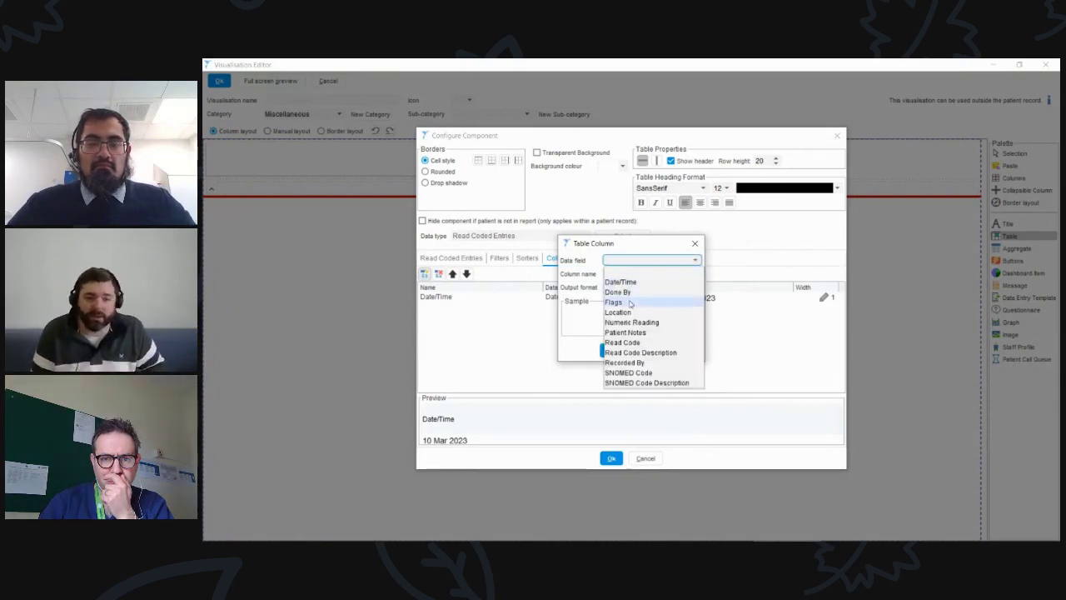
pyautogui.click(634, 382)
pyautogui.click(694, 345)
pyautogui.scroll(1, 686, 345)
pyautogui.click(622, 379)
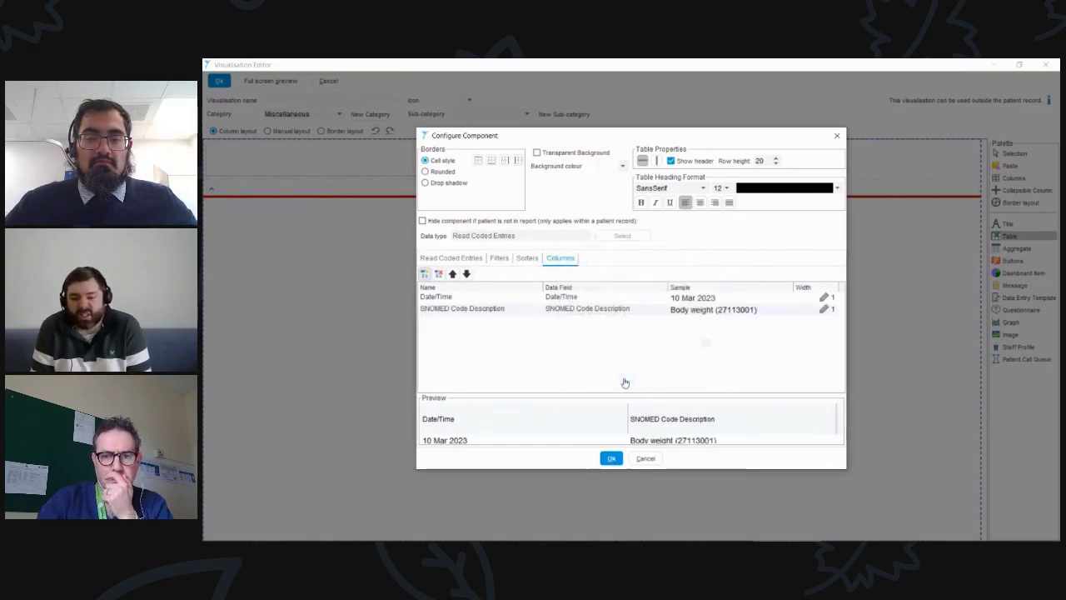
# - Add a Patient Notes column to the table with its default formatting
pyautogui.click(425, 273)
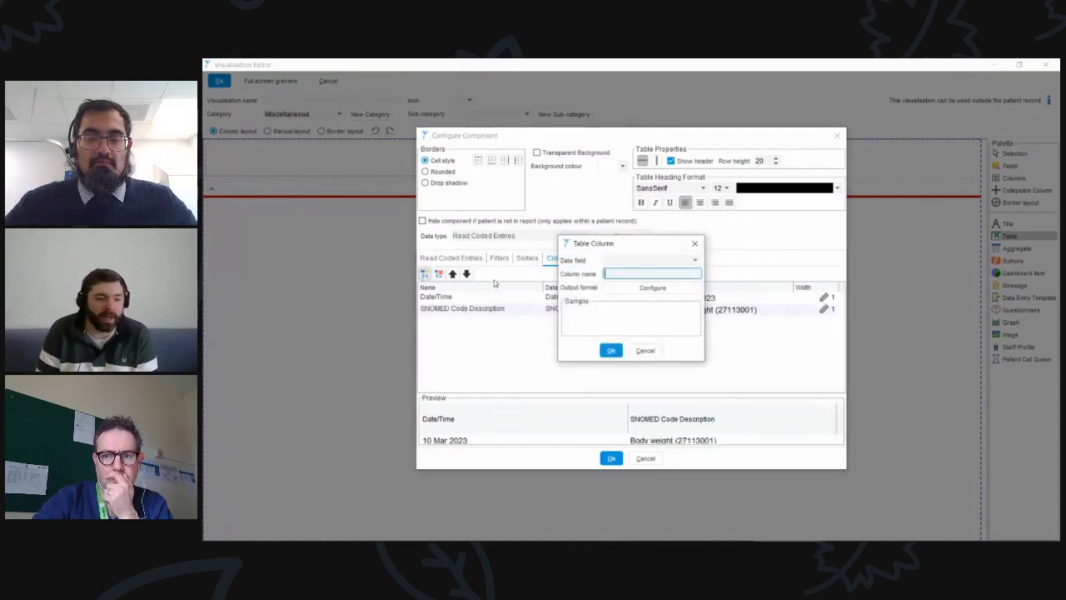
pyautogui.click(656, 264)
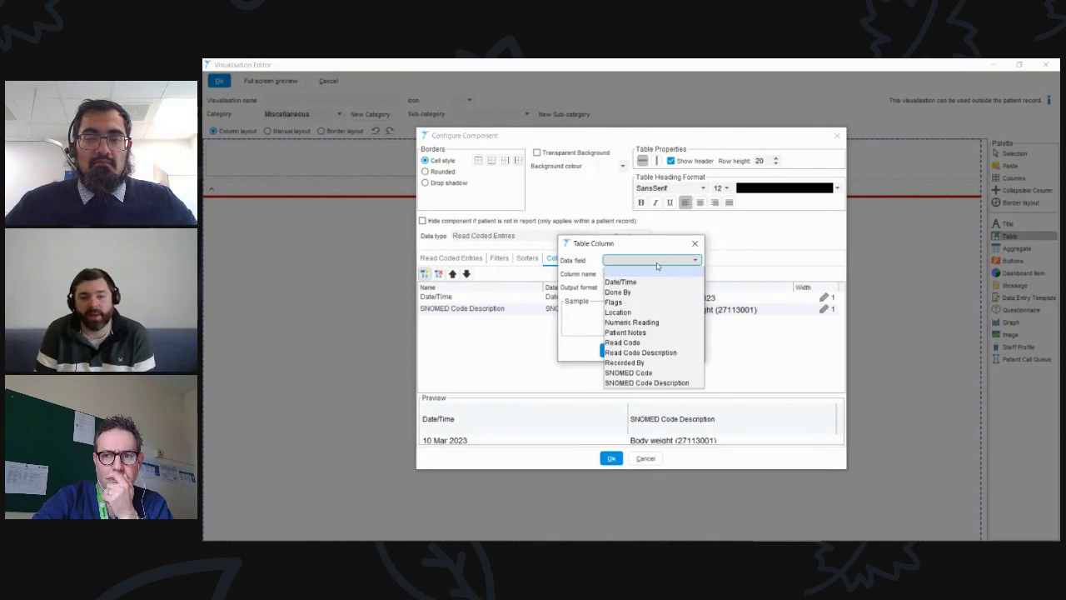
pyautogui.click(642, 332)
pyautogui.click(622, 379)
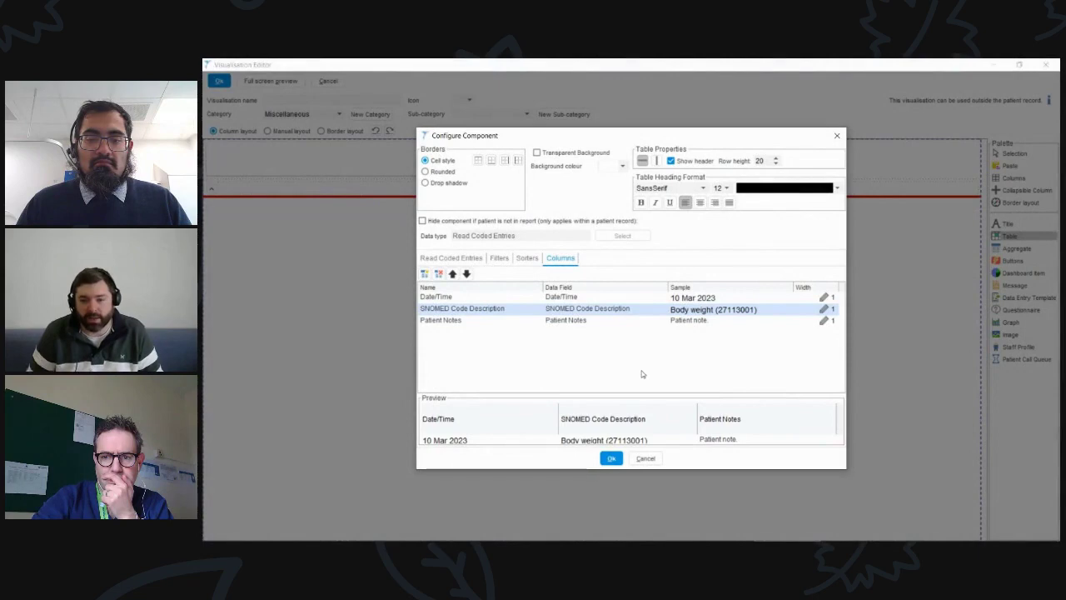
# - Set the SNOMED Code Description column's width to 3 and accept the table component
pyautogui.click(815, 309)
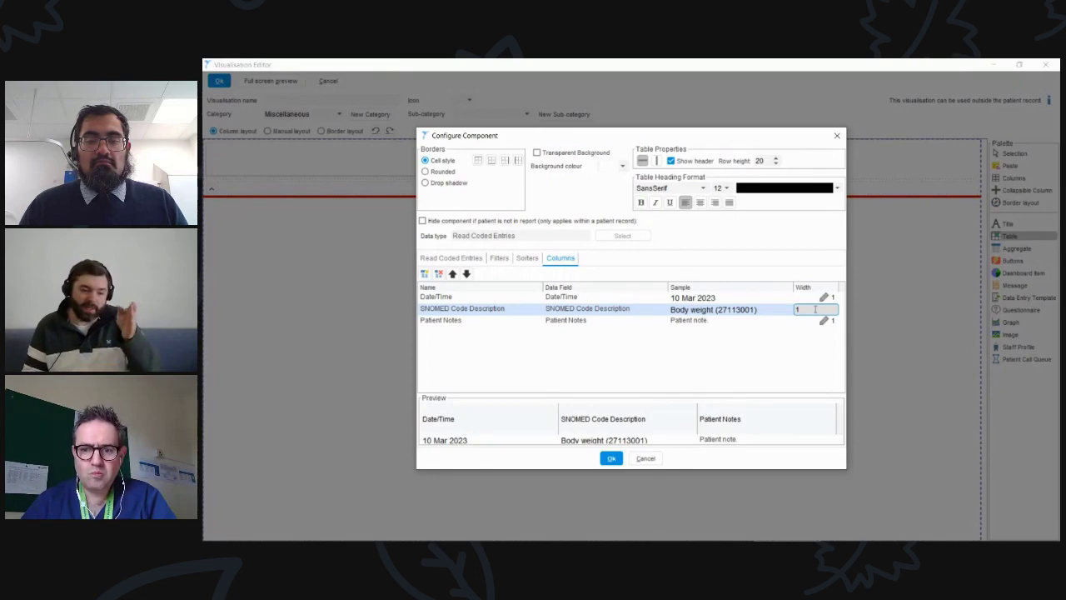
pyautogui.press('BackSpace')
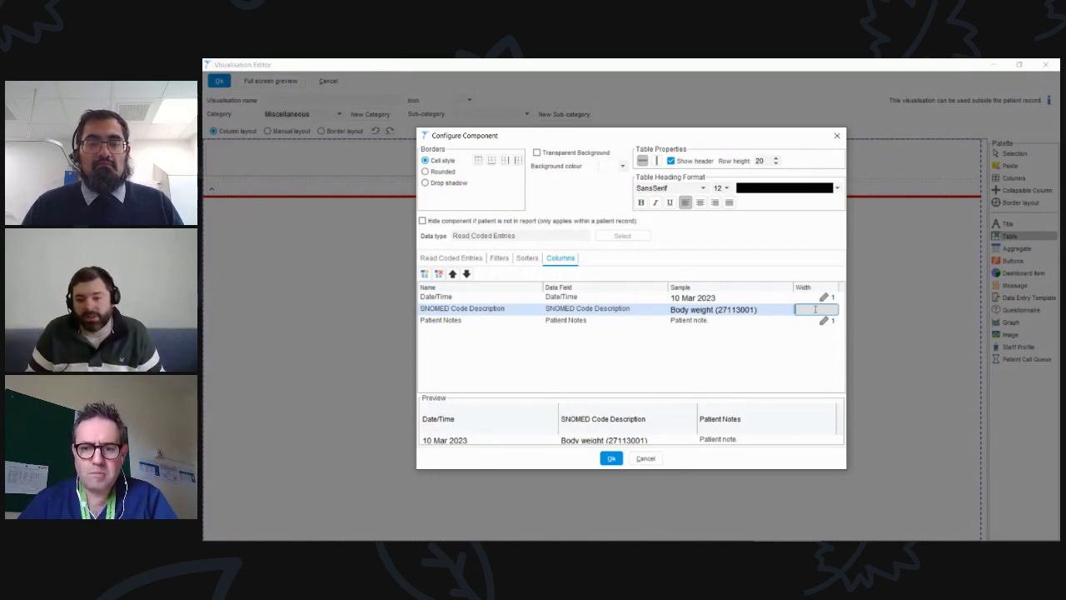
pyautogui.write('3')
pyautogui.press('Return')
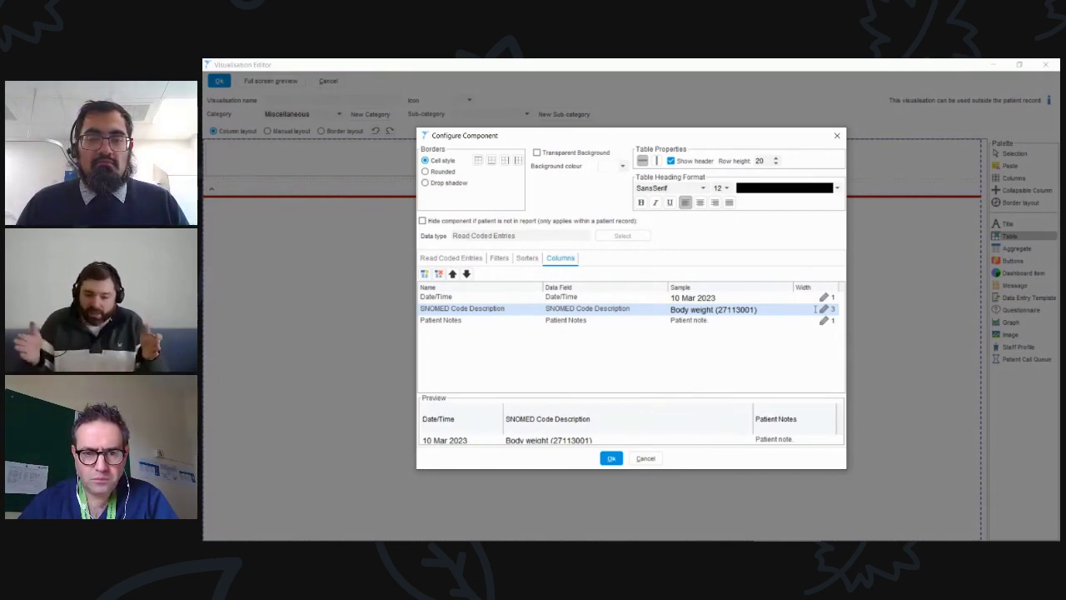
pyautogui.click(612, 458)
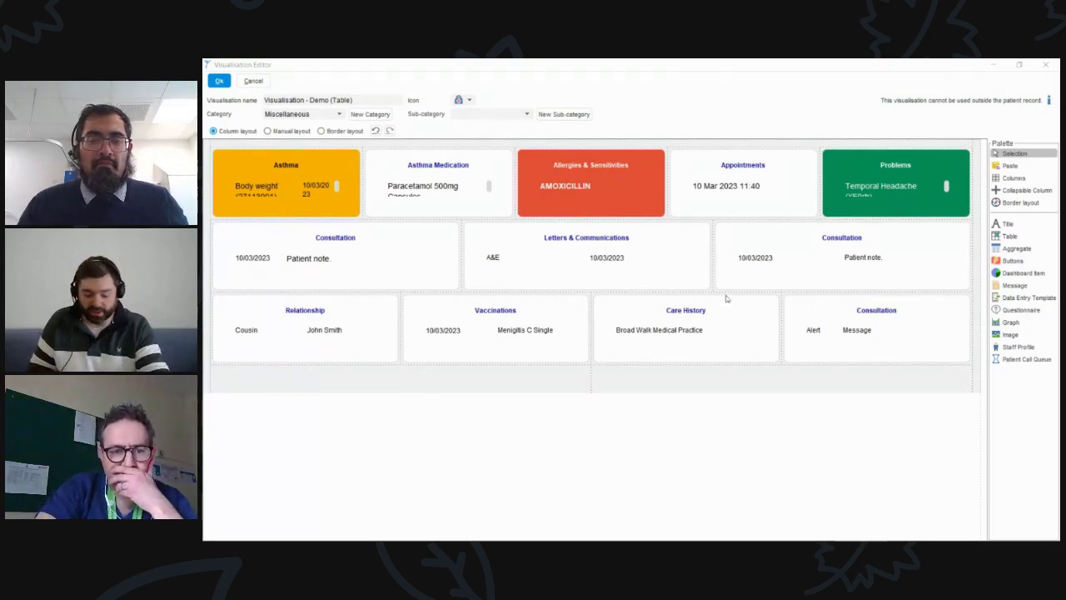
# - Place an aggregate component in the empty left column of the bottom row and add a Read Coded Entries row to it
pyautogui.click(1013, 249)
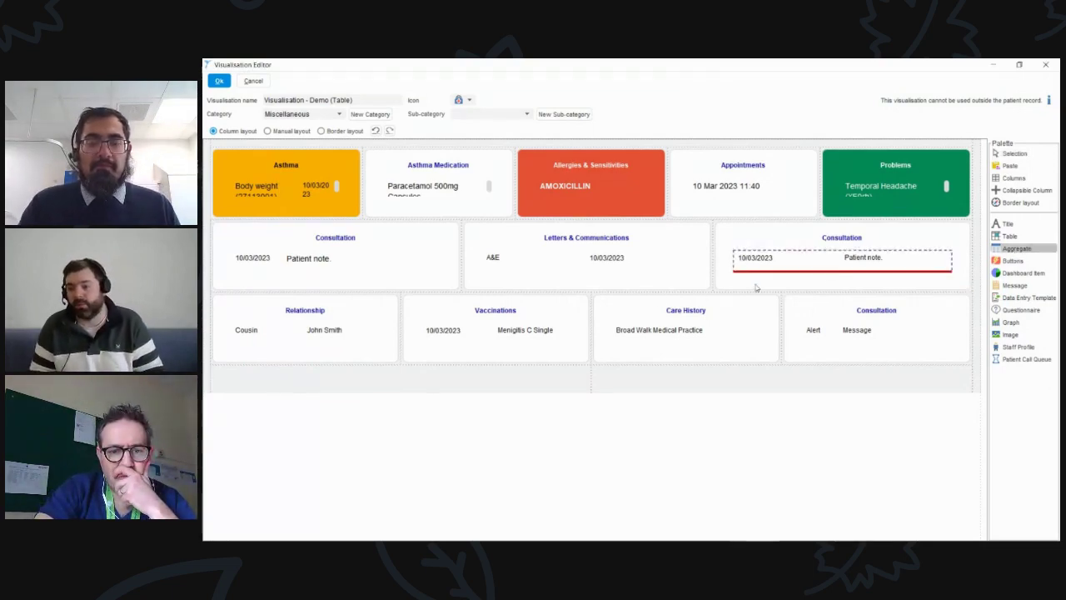
pyautogui.click(424, 372)
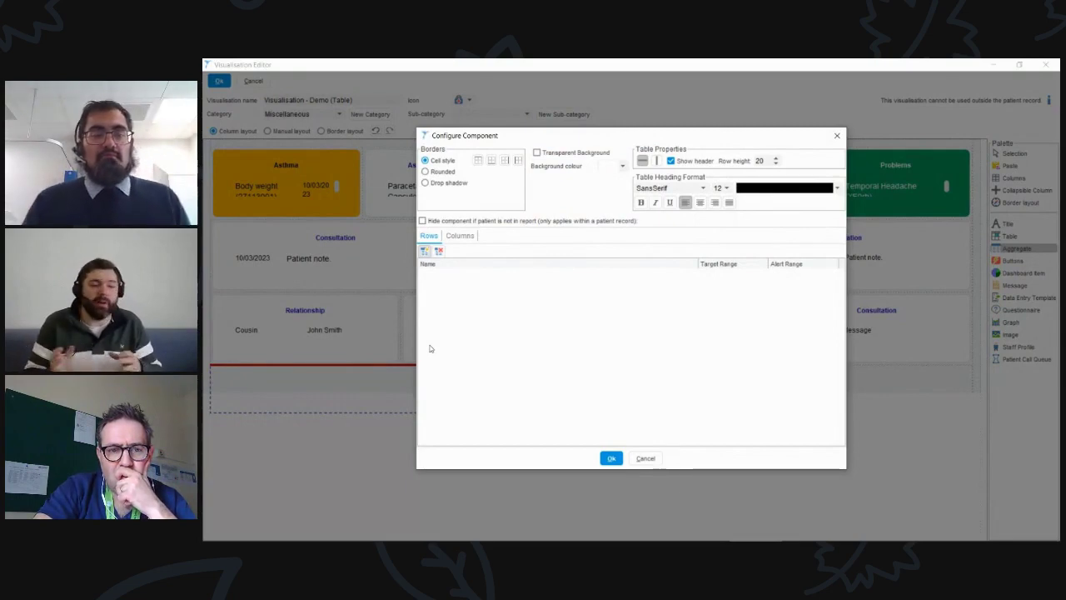
pyautogui.click(425, 252)
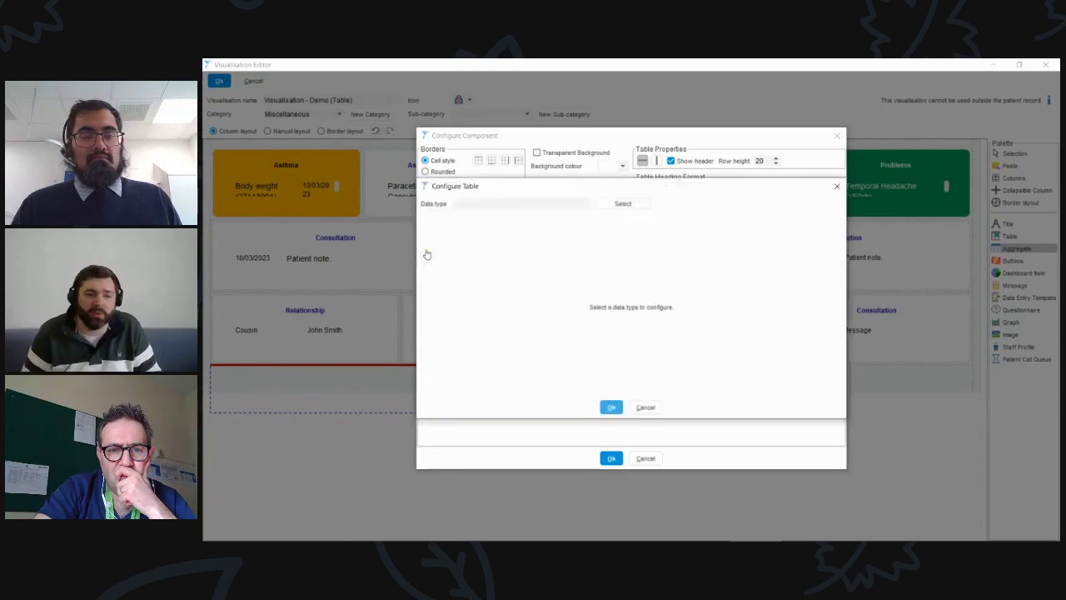
pyautogui.click(626, 203)
pyautogui.doubleClick(528, 186)
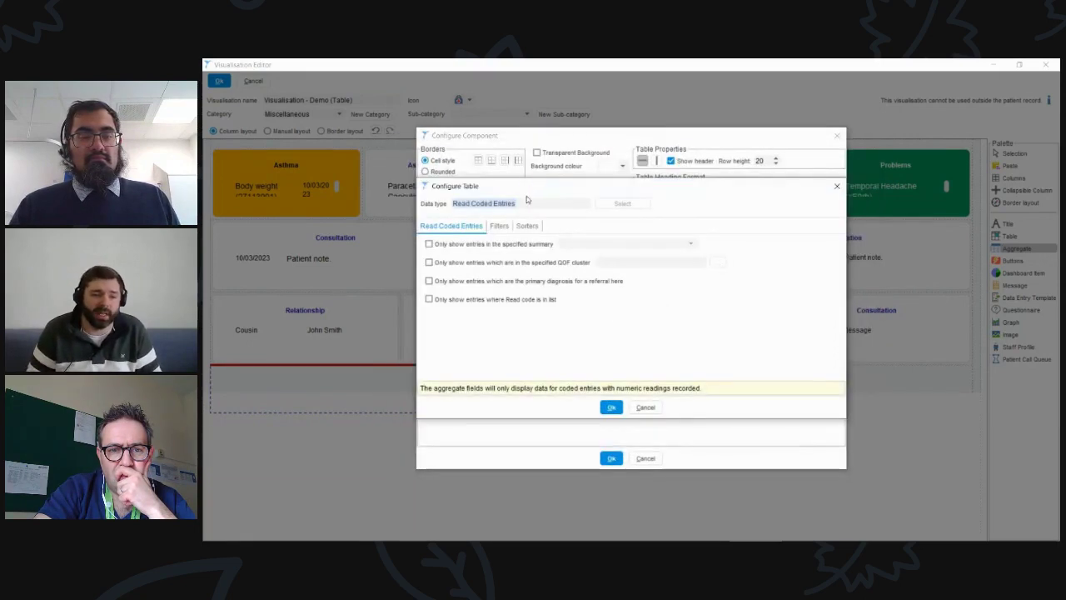
# - Limit the aggregate row to entries matching the specific SNOMED code Body weight (27113001)
pyautogui.click(429, 299)
pyautogui.click(447, 379)
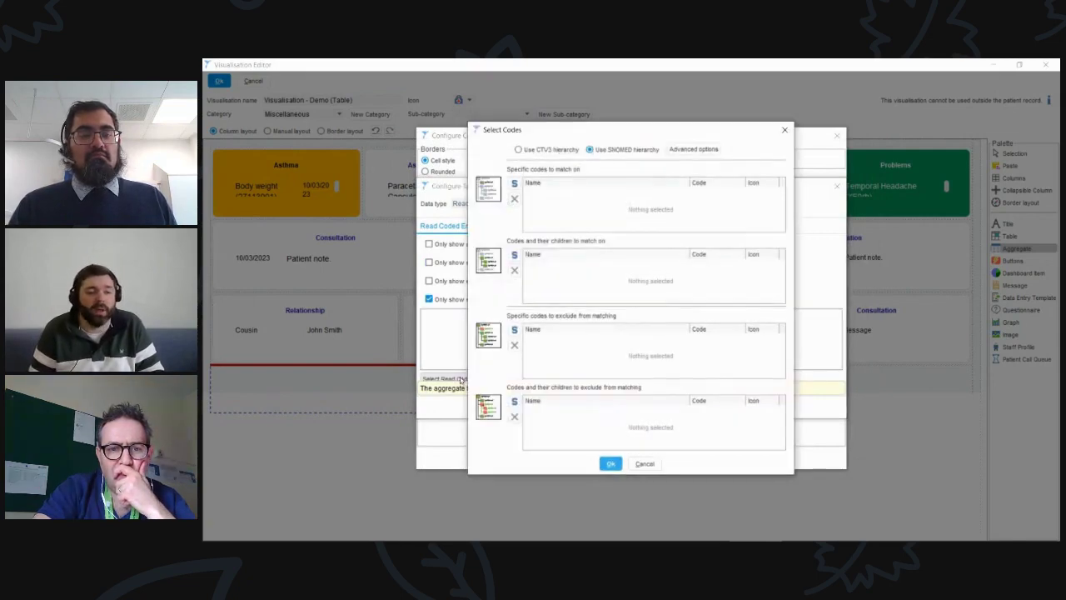
pyautogui.click(514, 184)
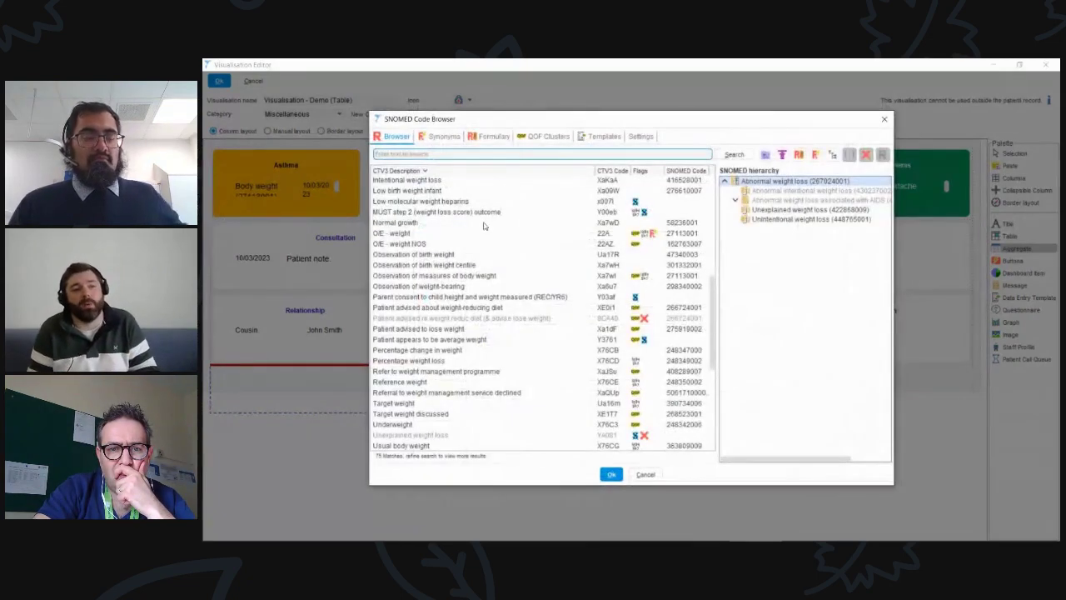
pyautogui.click(414, 234)
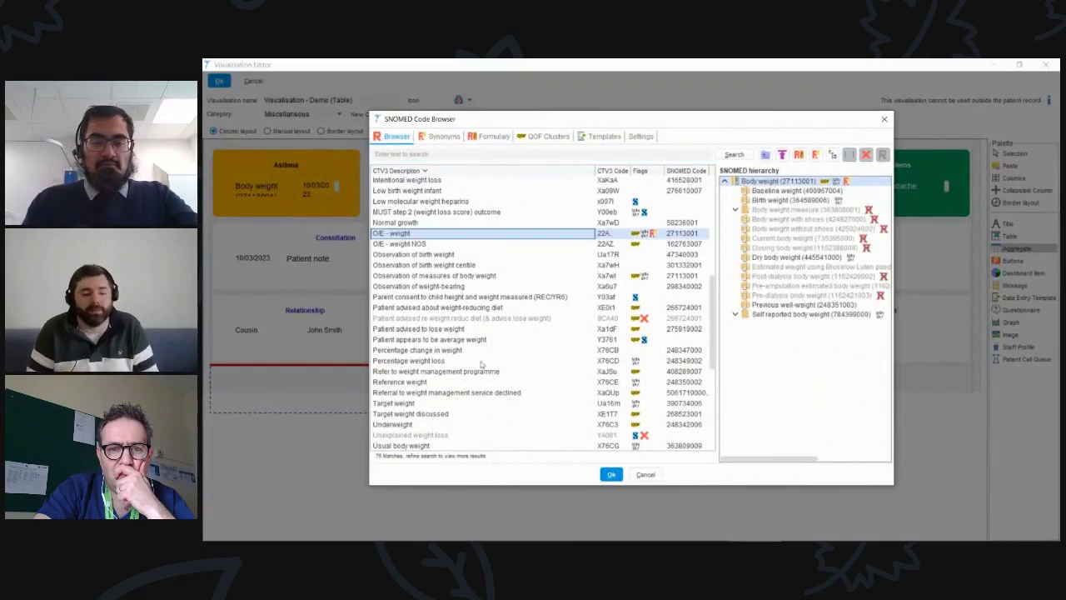
pyautogui.click(608, 474)
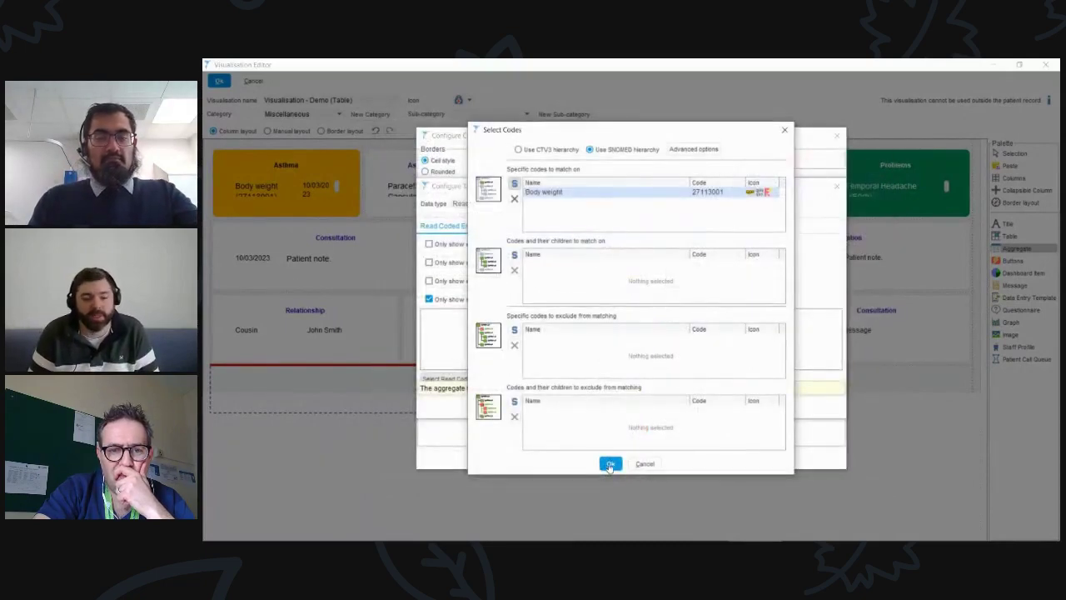
pyautogui.click(609, 463)
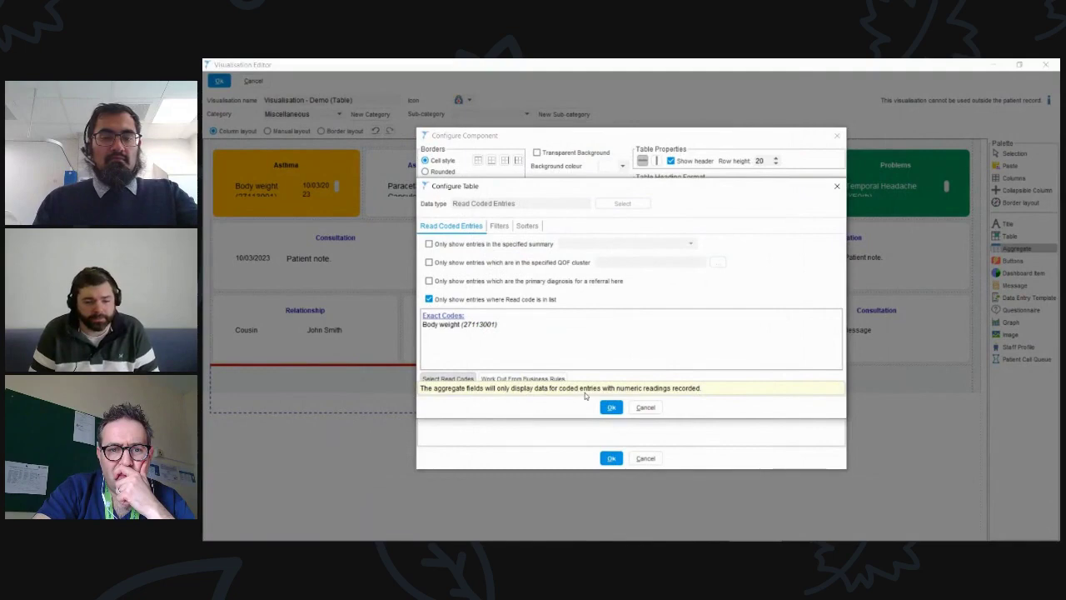
# - Review the row's available filters and sorters without adding any, and accept the row
pyautogui.click(500, 226)
pyautogui.click(499, 242)
pyautogui.click(500, 241)
pyautogui.click(524, 226)
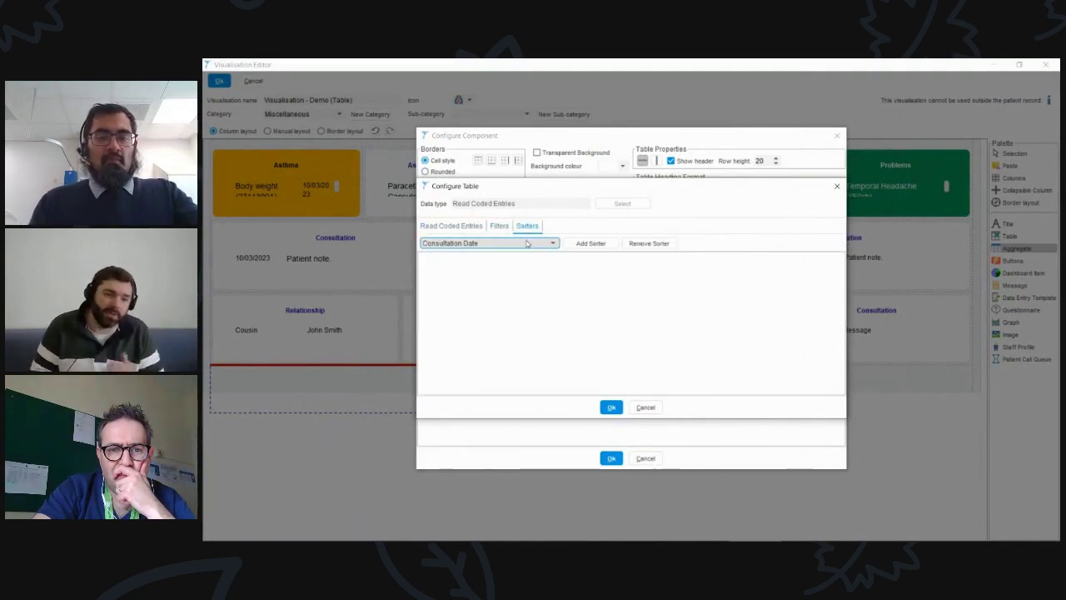
pyautogui.click(610, 407)
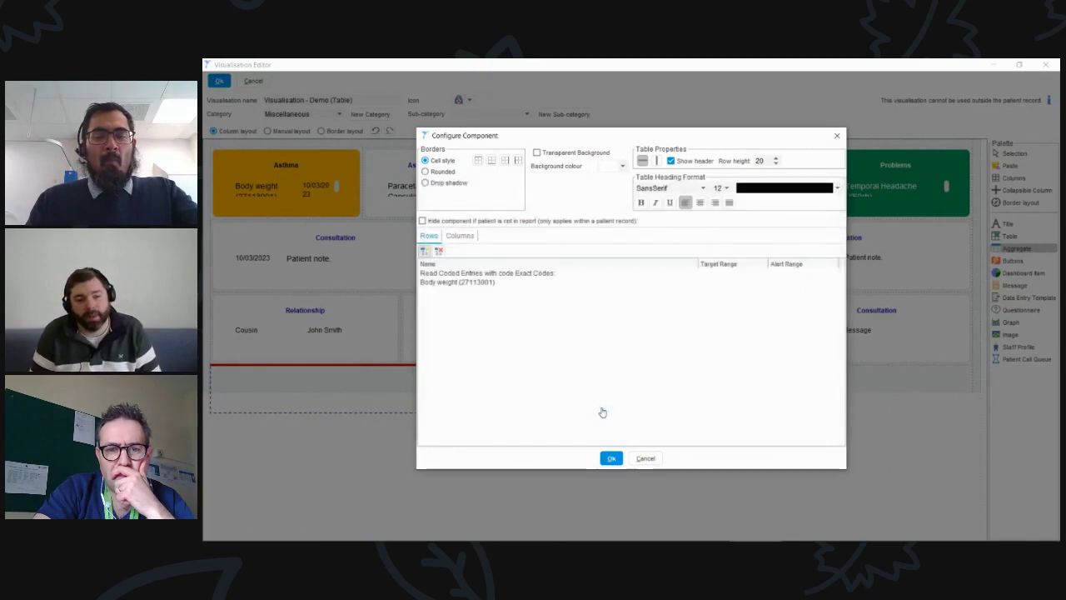
# - Look at the target range and alert range options available for the Body weight row
pyautogui.rightClick(517, 281)
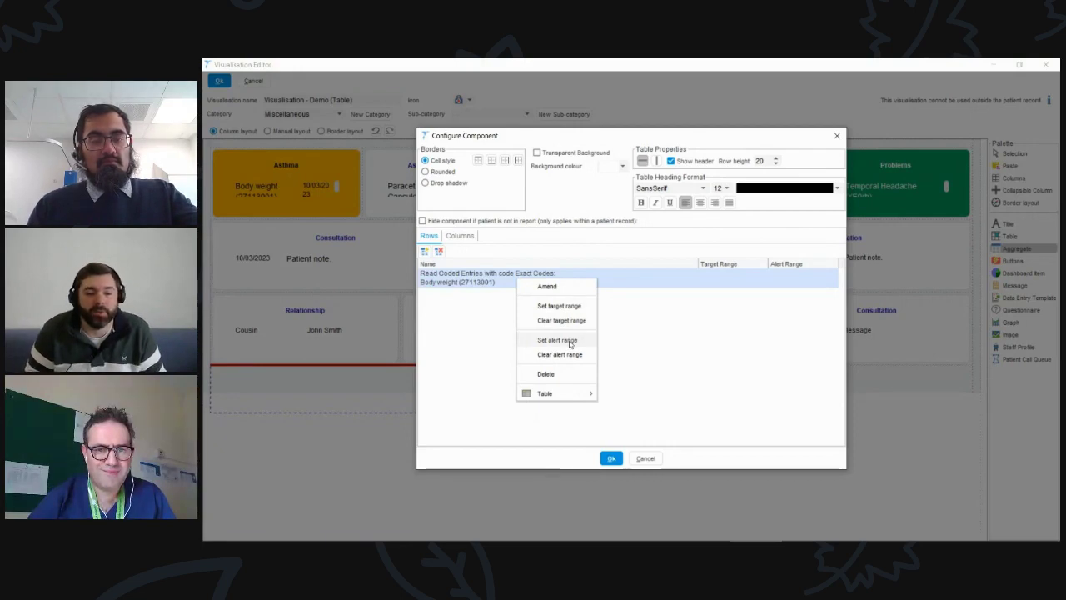
pyautogui.click(614, 332)
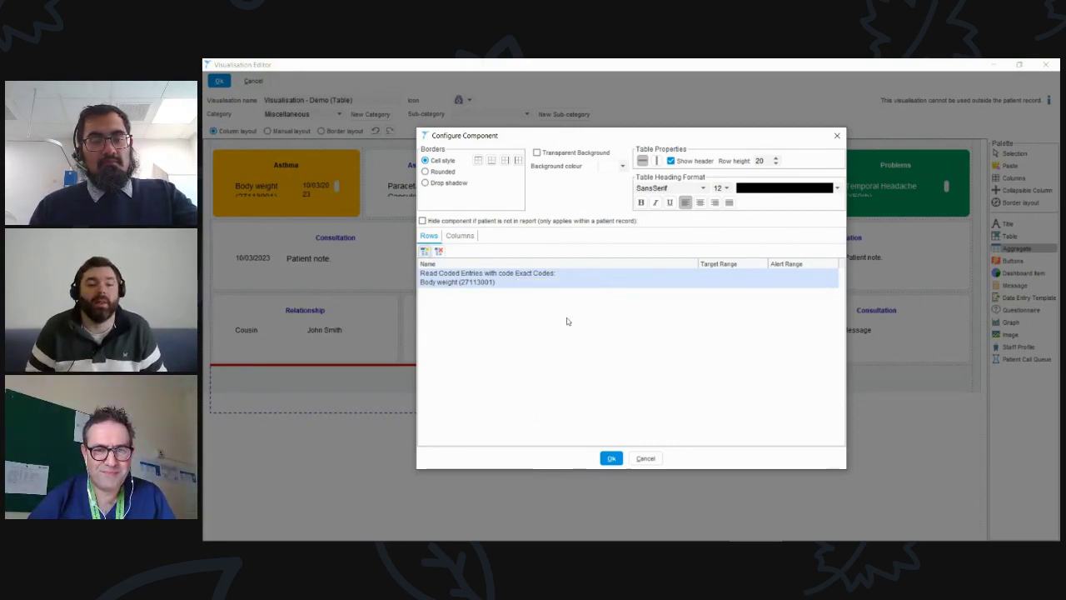
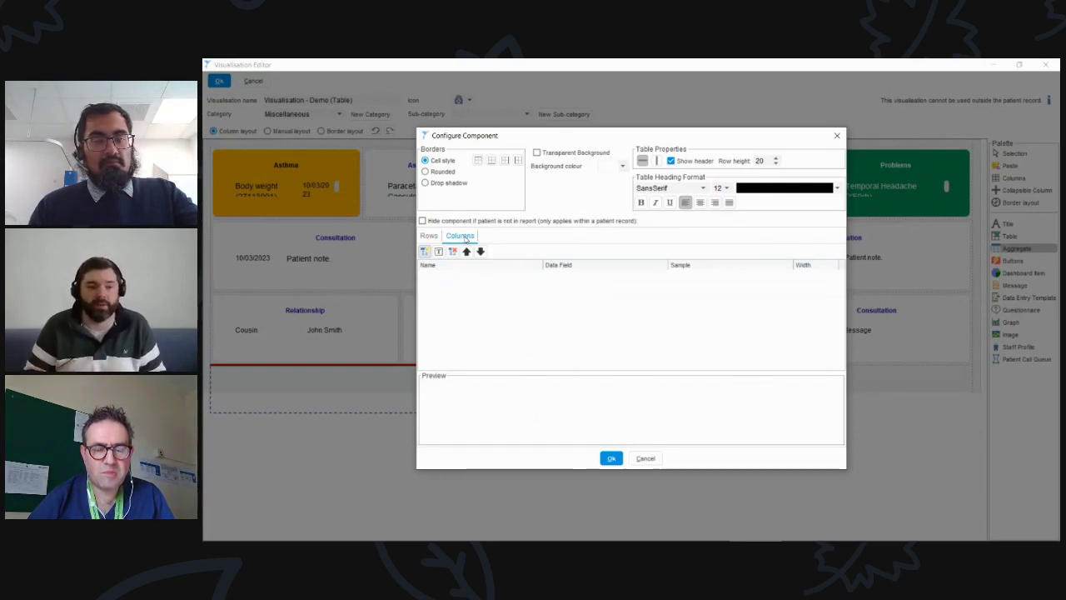
# - Add a Latest value column and a Delta value column to the aggregate, keeping their default names and formats
pyautogui.click(424, 251)
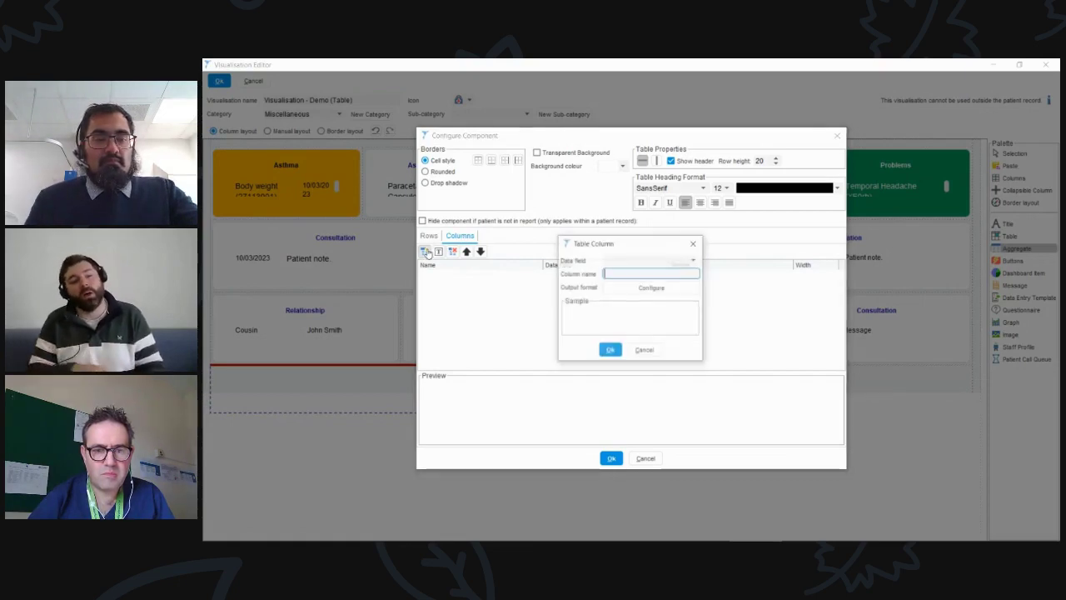
pyautogui.click(618, 260)
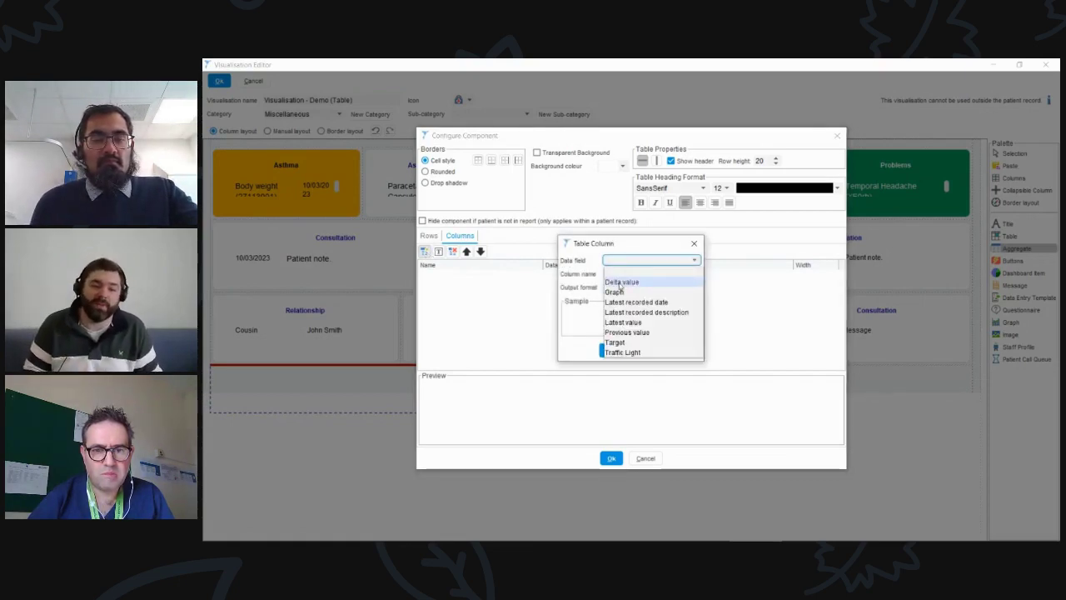
pyautogui.click(622, 323)
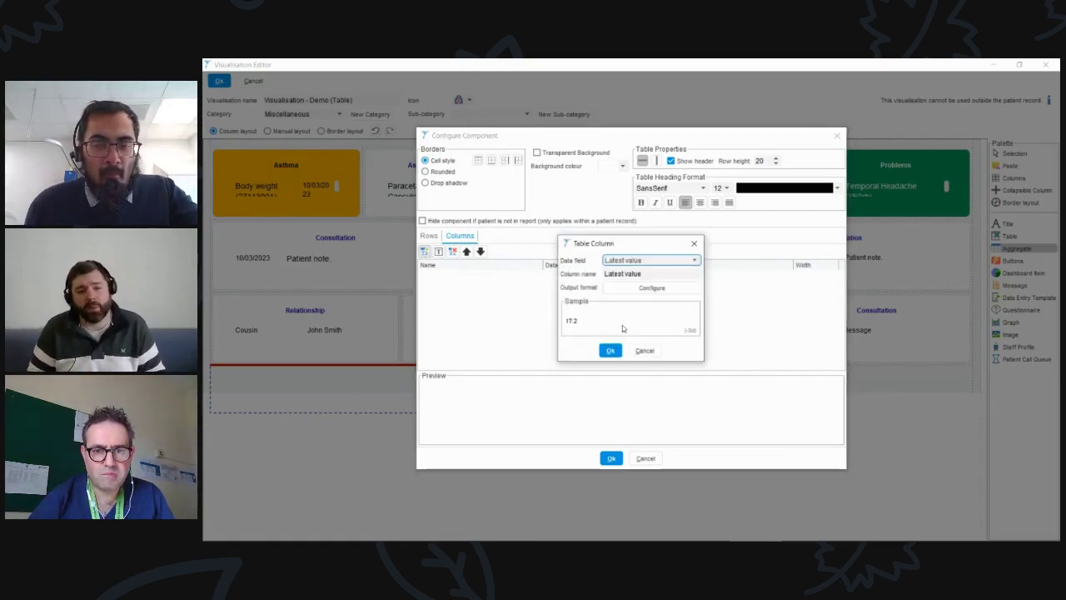
pyautogui.click(611, 350)
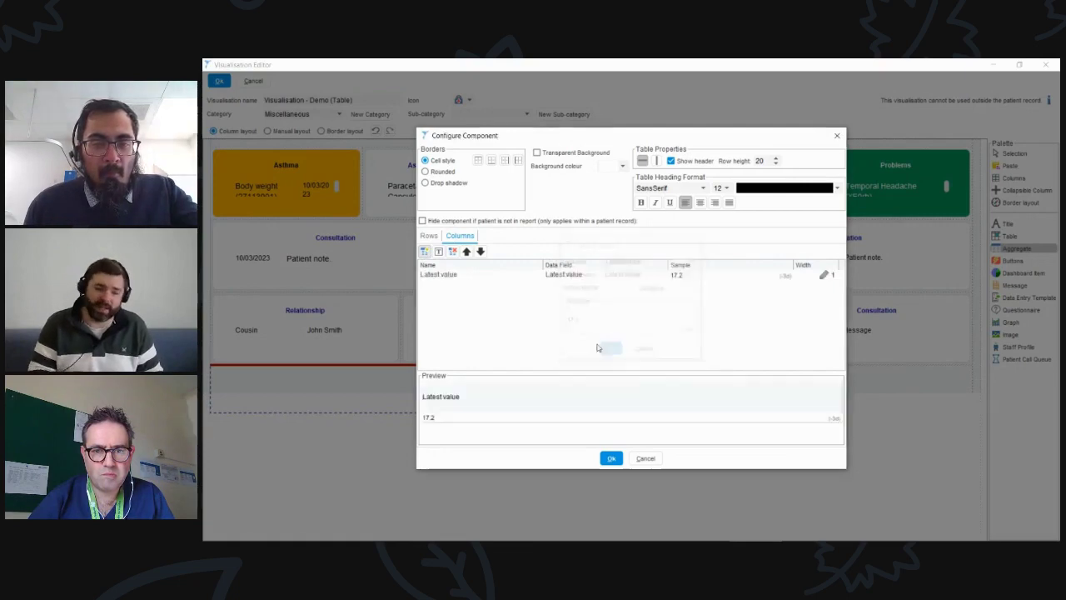
pyautogui.click(425, 250)
pyautogui.click(624, 260)
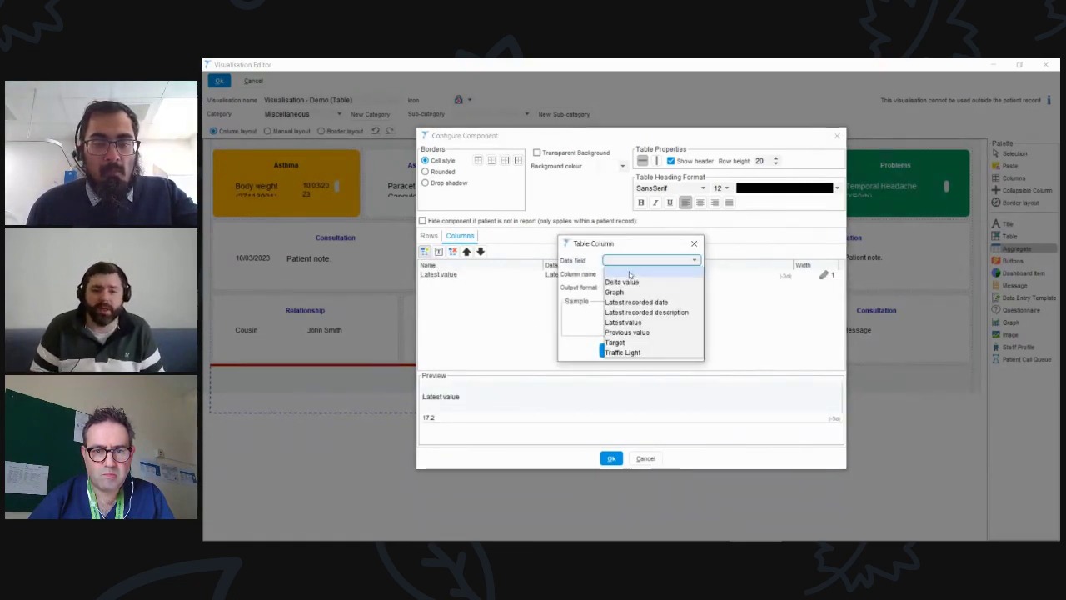
pyautogui.click(621, 282)
pyautogui.click(610, 350)
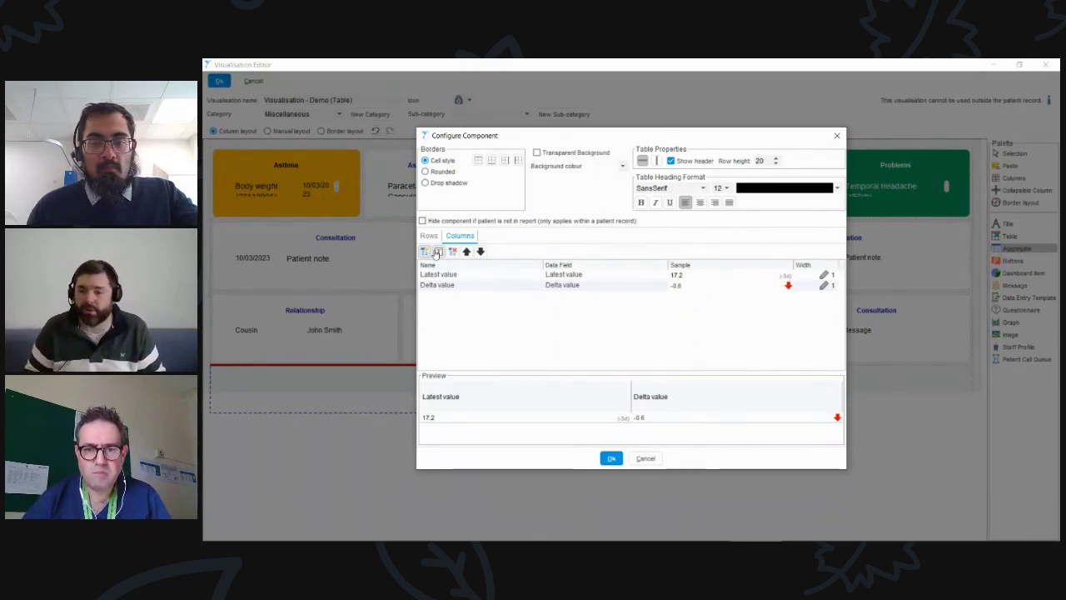
# - Add a Traffic Light column and a Graph column to the aggregate with their default settings
pyautogui.click(425, 252)
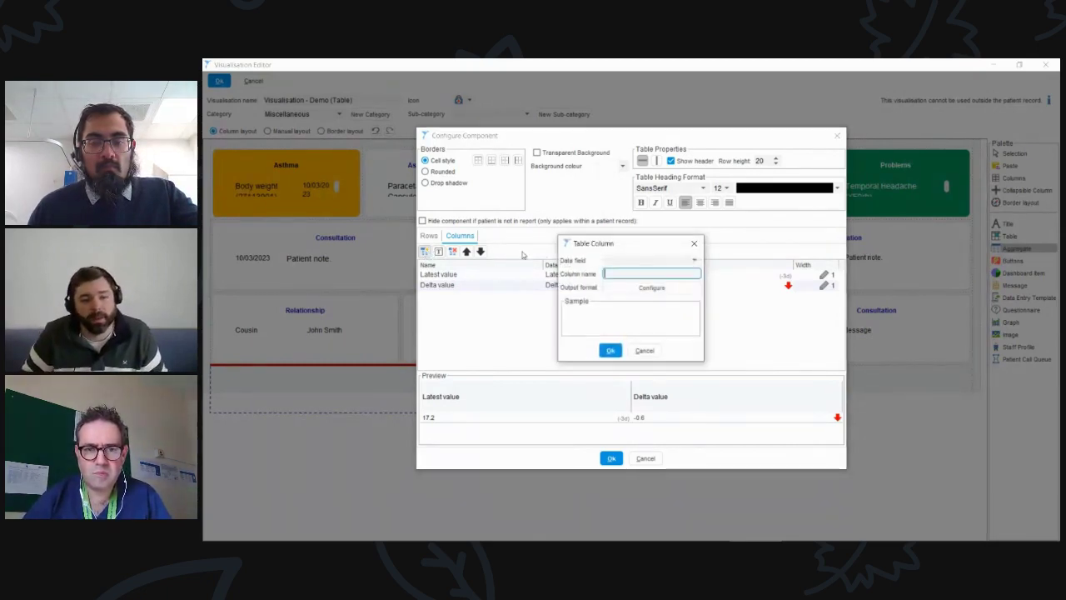
pyautogui.click(628, 260)
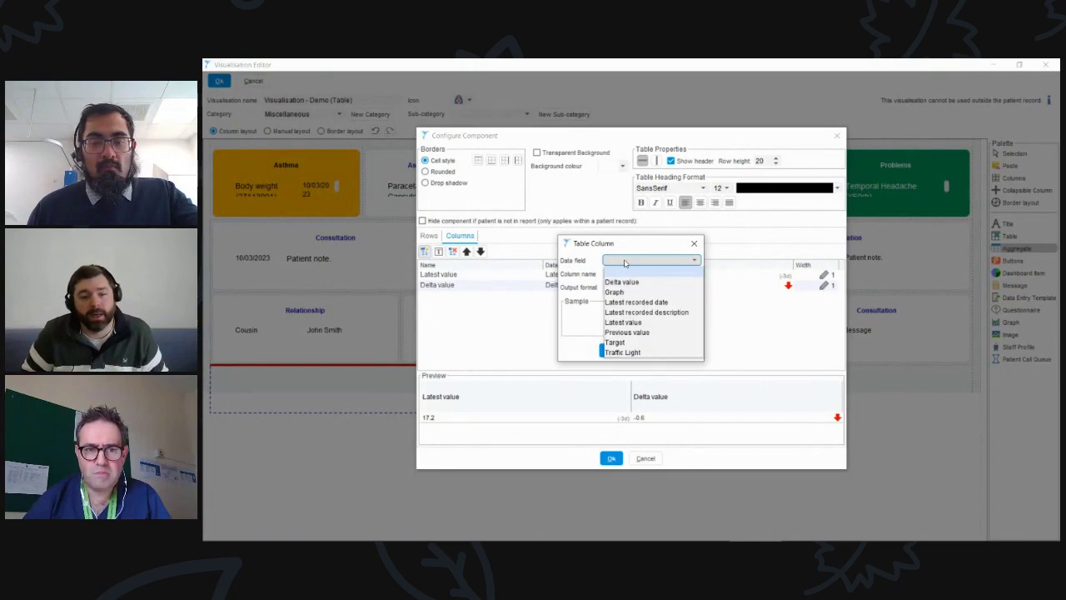
pyautogui.click(635, 352)
pyautogui.click(613, 350)
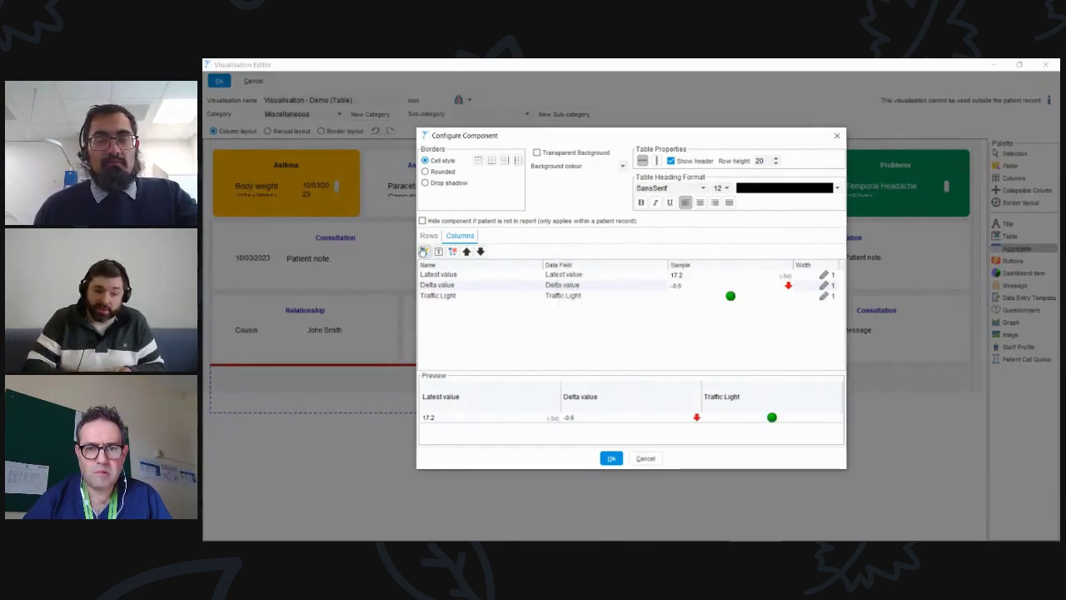
pyautogui.click(424, 251)
pyautogui.click(608, 260)
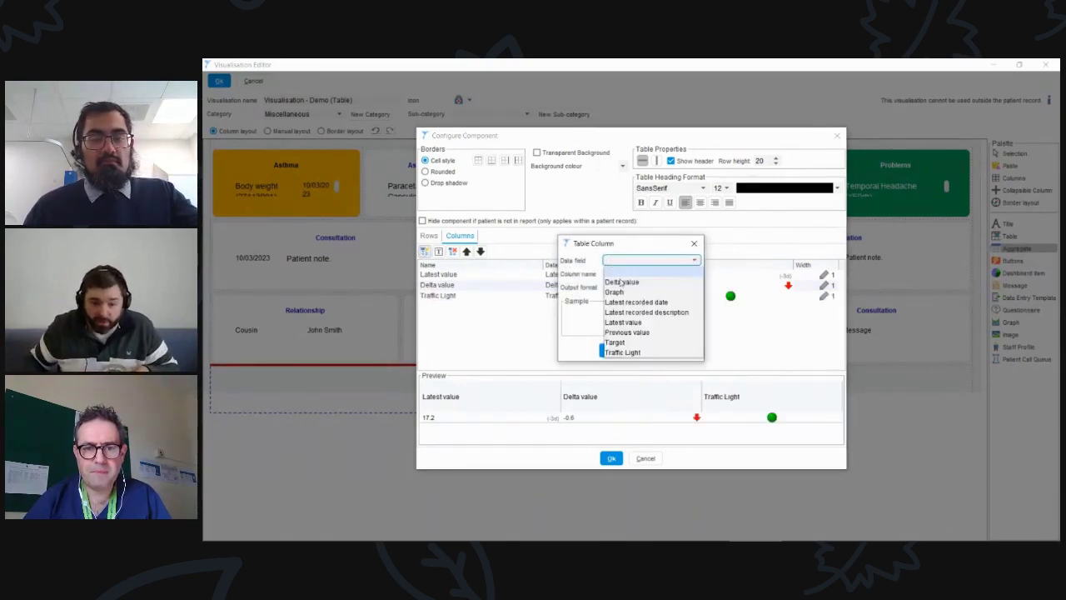
pyautogui.click(621, 291)
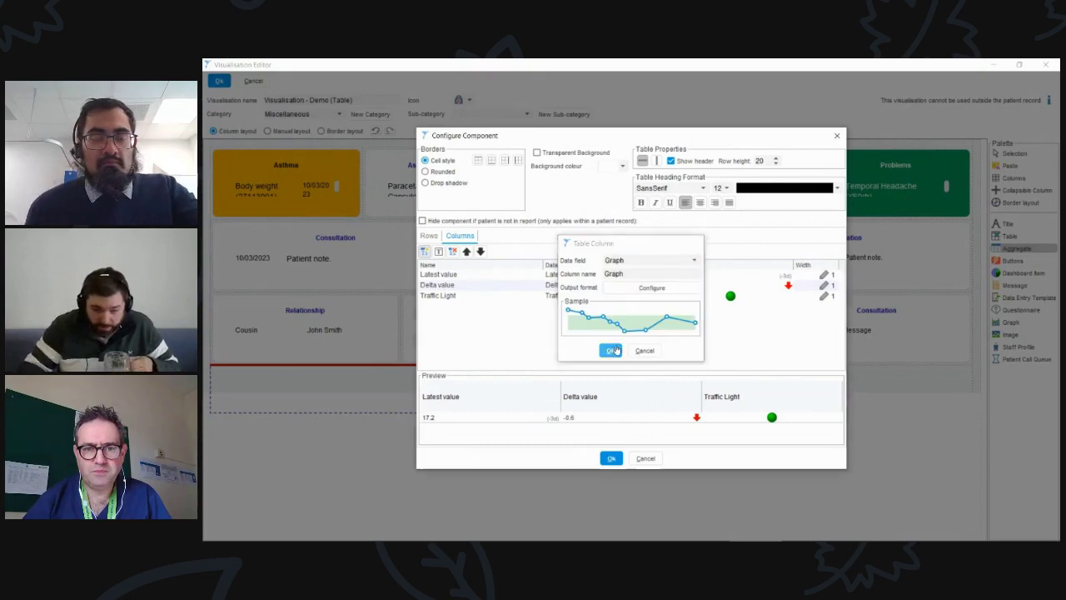
pyautogui.click(609, 351)
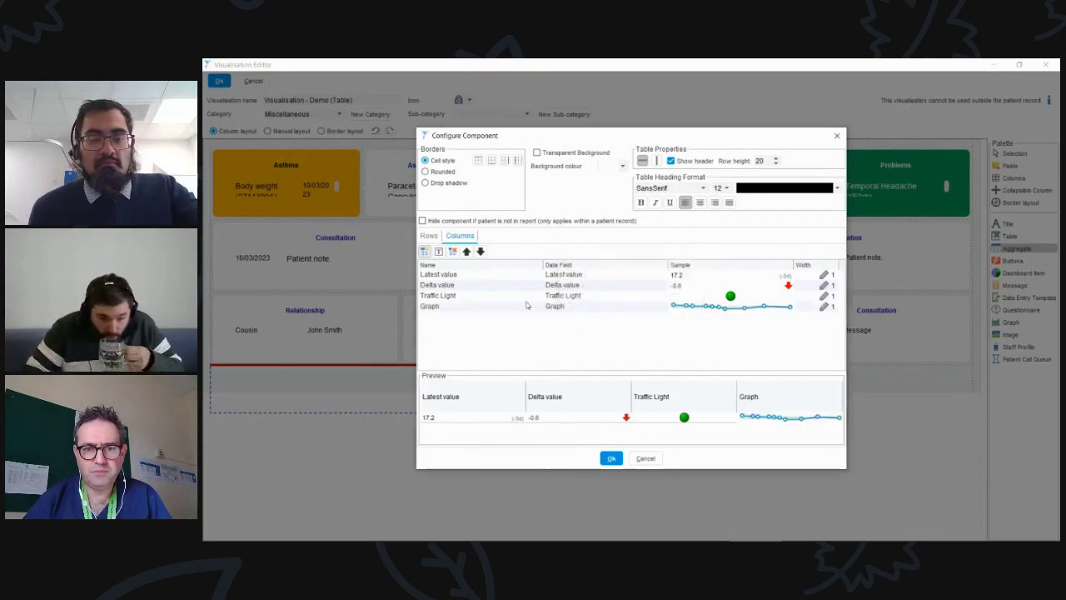
# - Add a Target column to the aggregate with its default name and output format
pyautogui.click(426, 252)
pyautogui.click(623, 261)
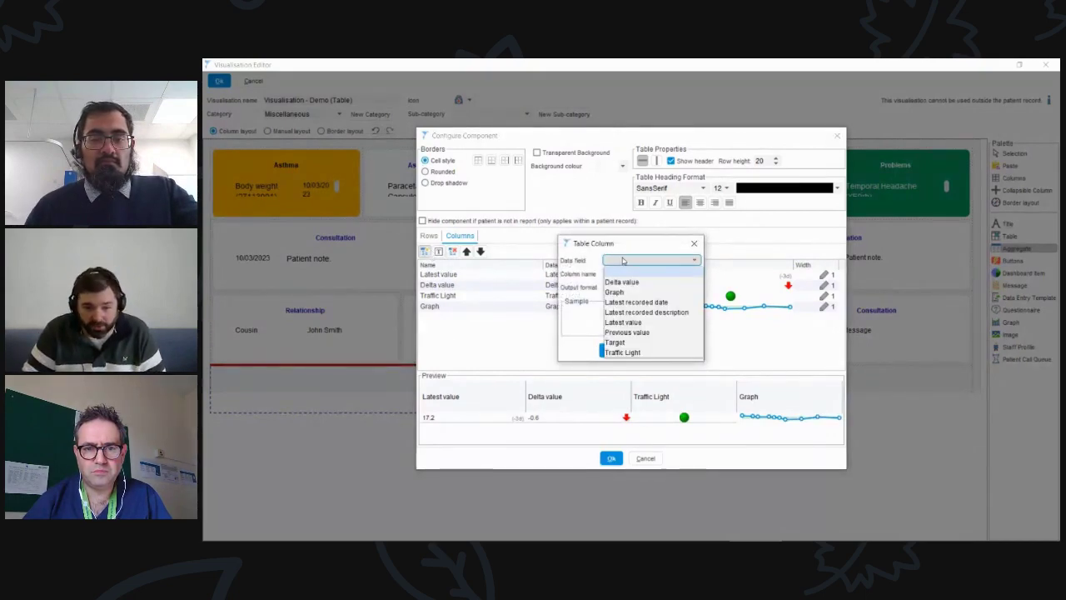
pyautogui.click(629, 342)
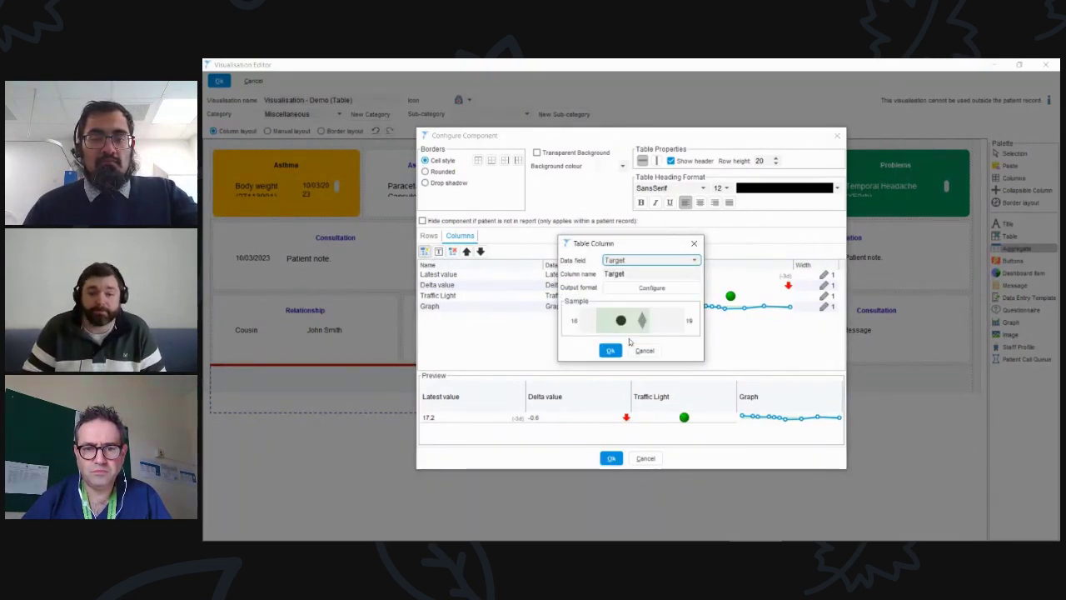
pyautogui.click(610, 350)
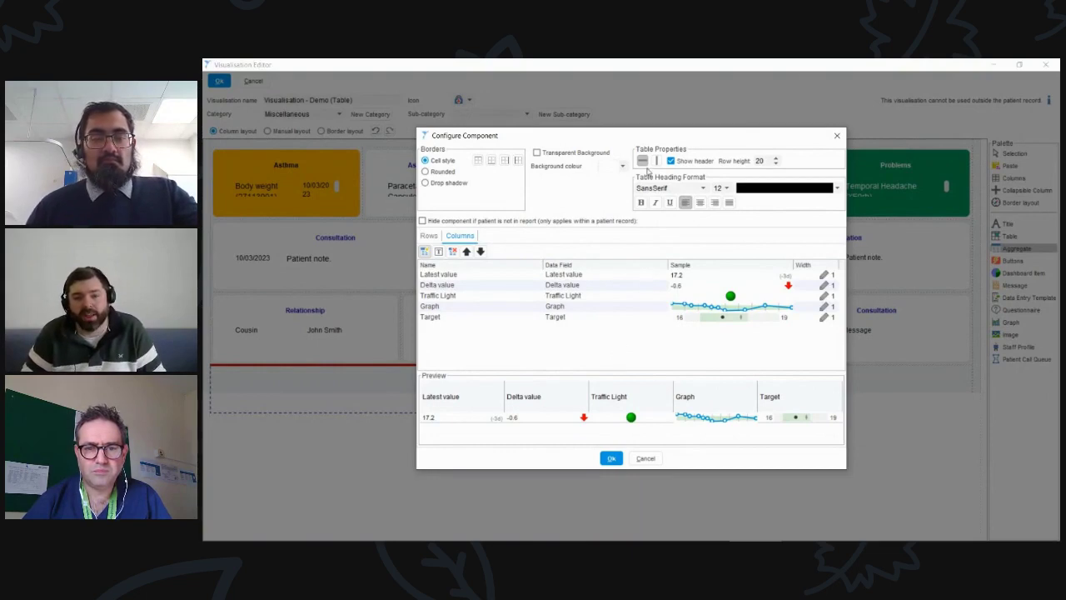
# - Turn off the aggregate's horizontal lines and header, set its row height to 100, and accept the component
pyautogui.click(671, 161)
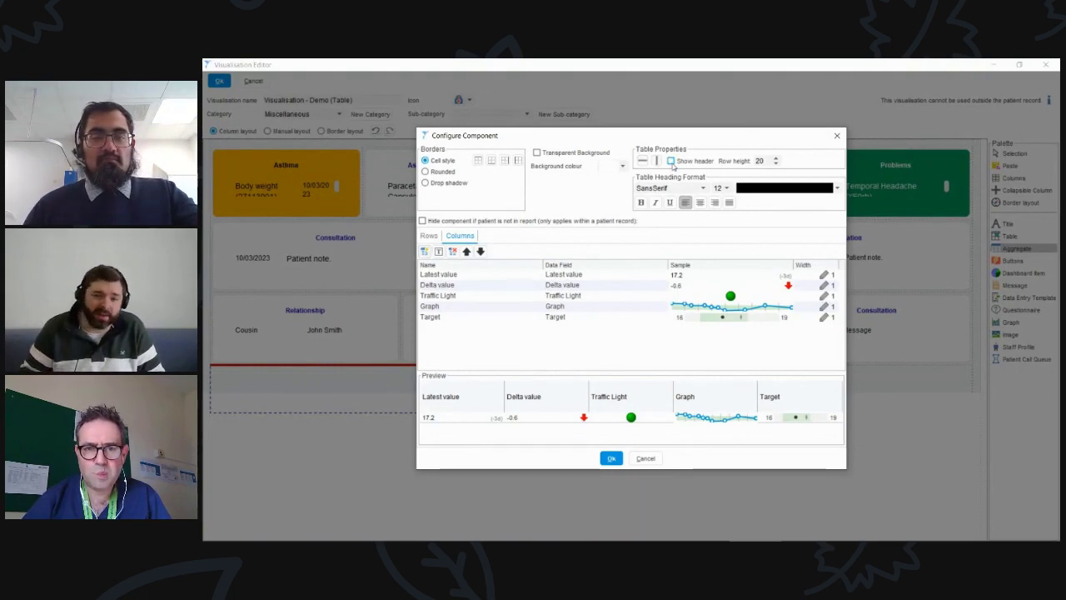
pyautogui.doubleClick(762, 161)
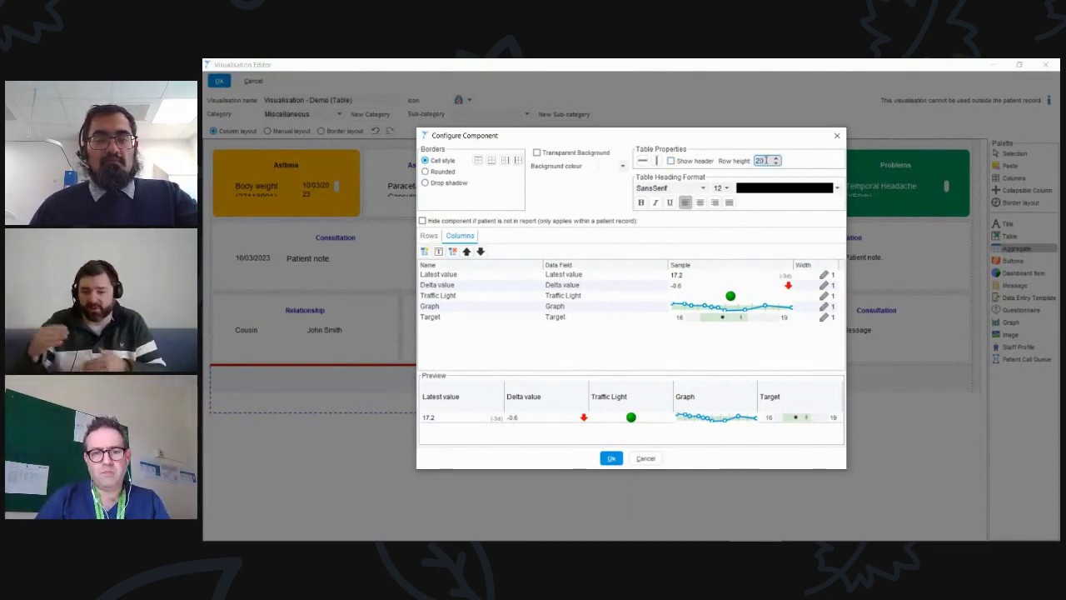
pyautogui.write('100')
pyautogui.press('Tab')
pyautogui.click(611, 459)
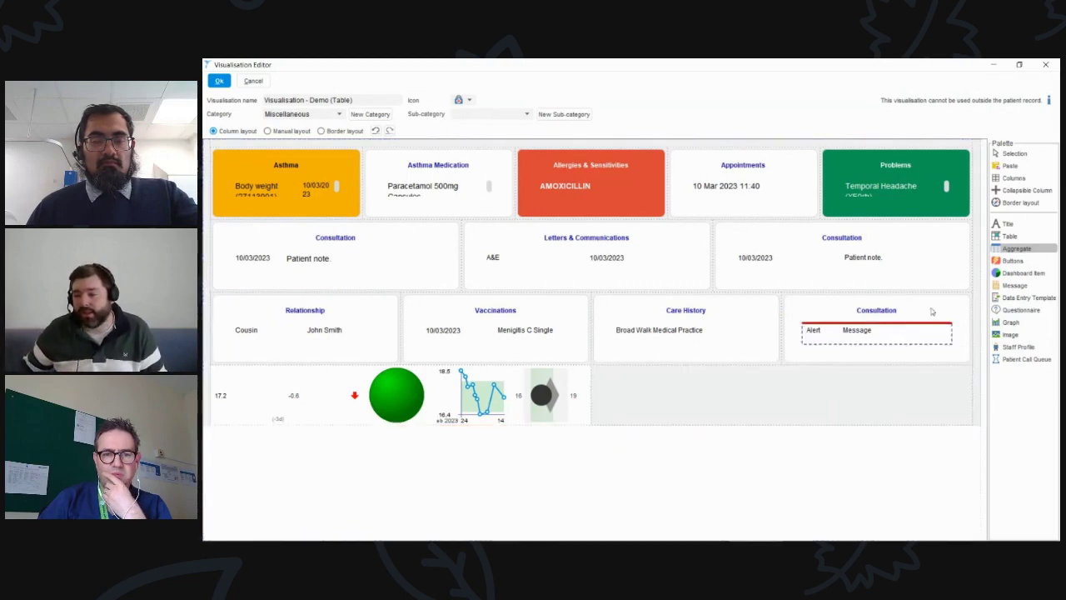
# - Place a Buttons component in the empty area beside the aggregate, review its available button styles, and accept the button configuration
pyautogui.click(1010, 262)
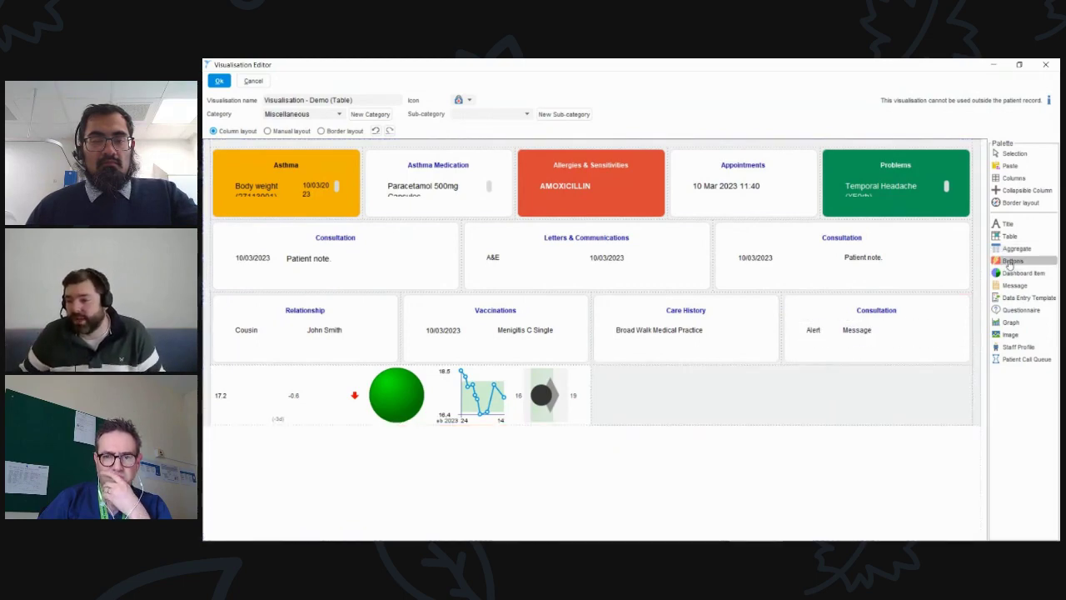
pyautogui.click(795, 387)
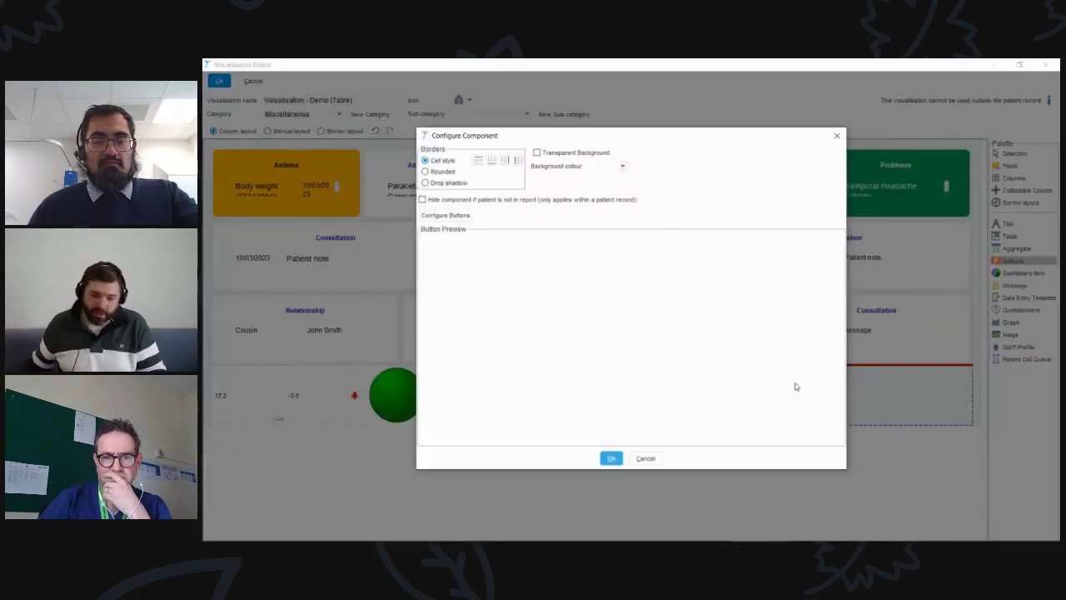
pyautogui.click(454, 216)
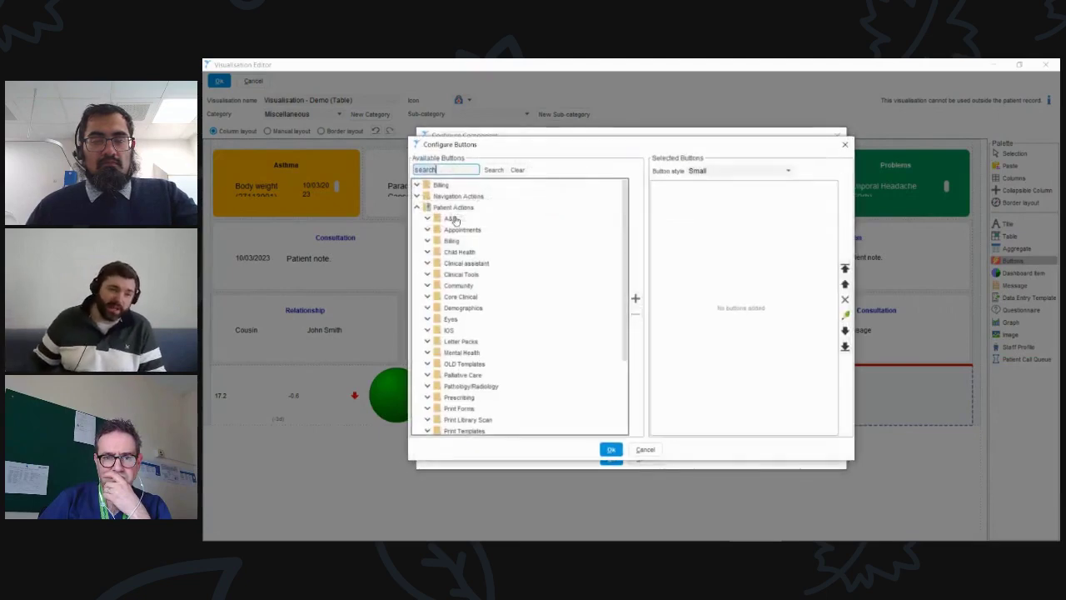
pyautogui.click(716, 171)
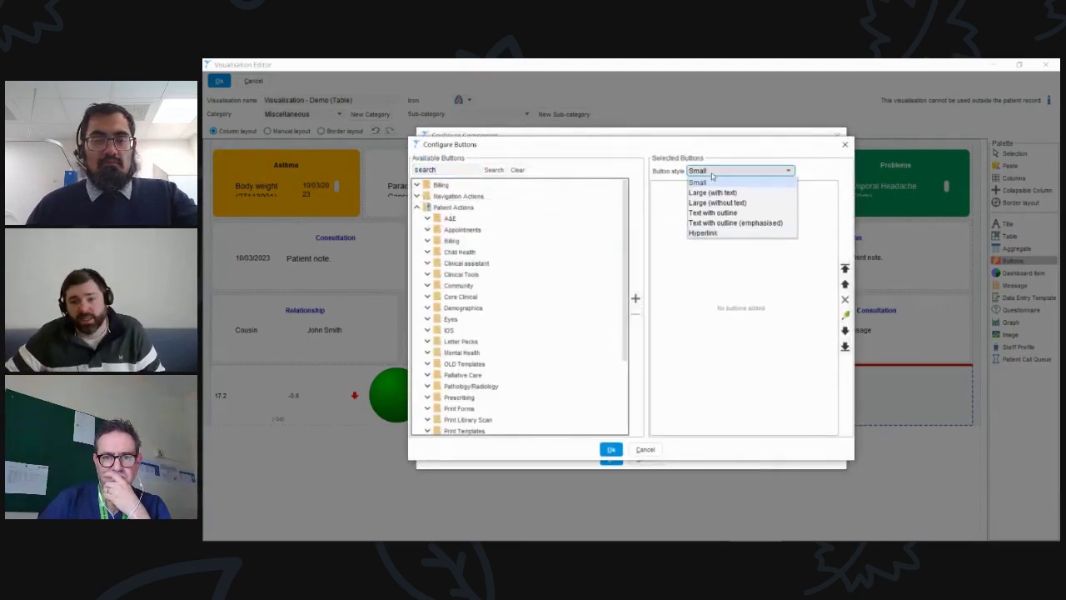
pyautogui.click(712, 176)
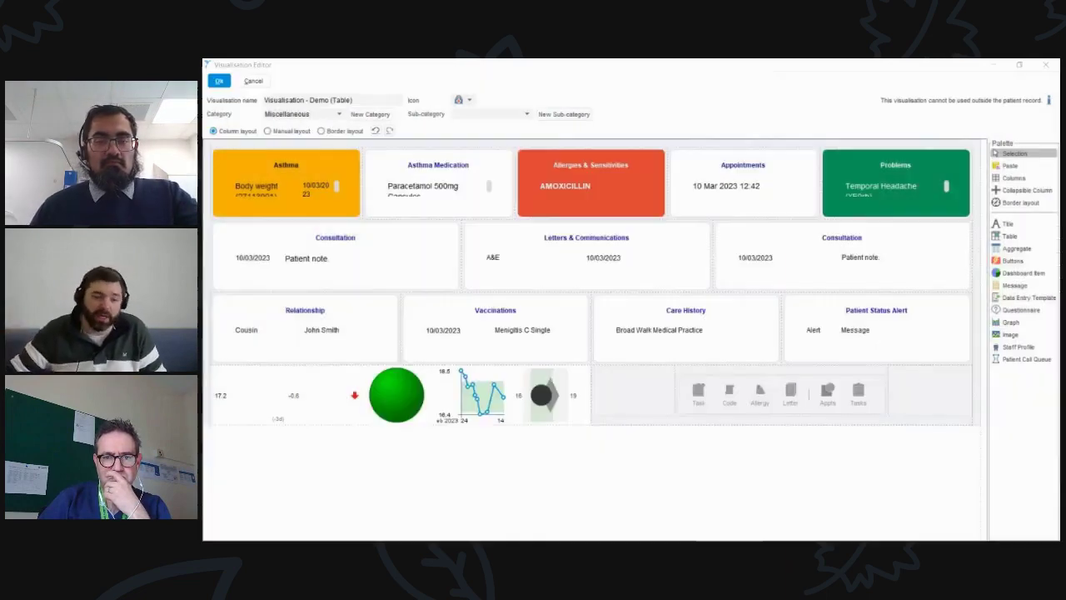
pyautogui.click(611, 449)
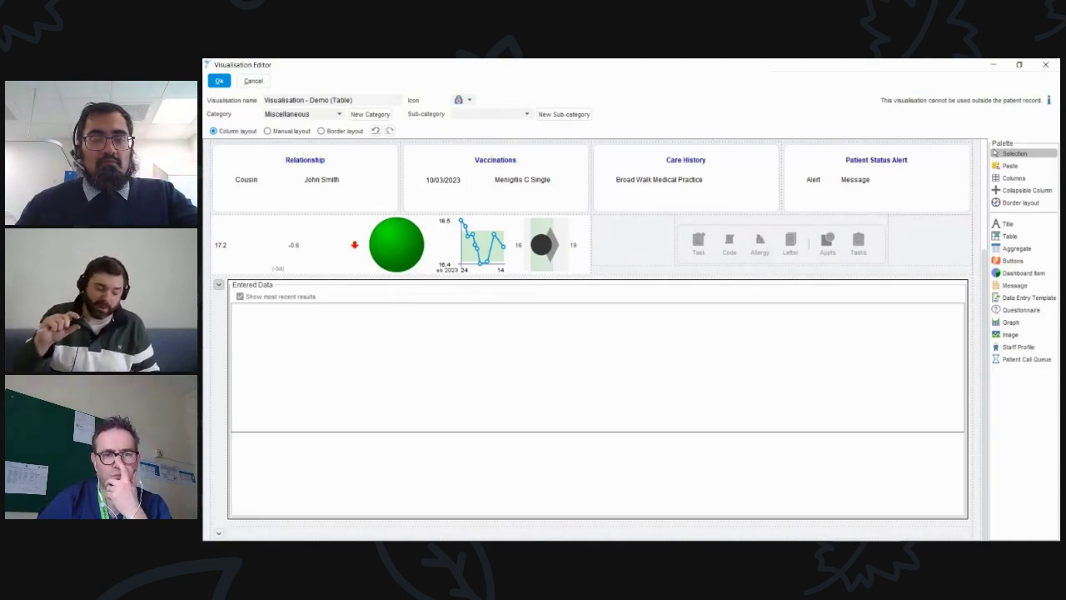
# - Add a Graph component below the collapsible sections and restrict it to the SNOMED code for HbA1c target level - IFCC standardised
pyautogui.scroll(3, 596, 341)
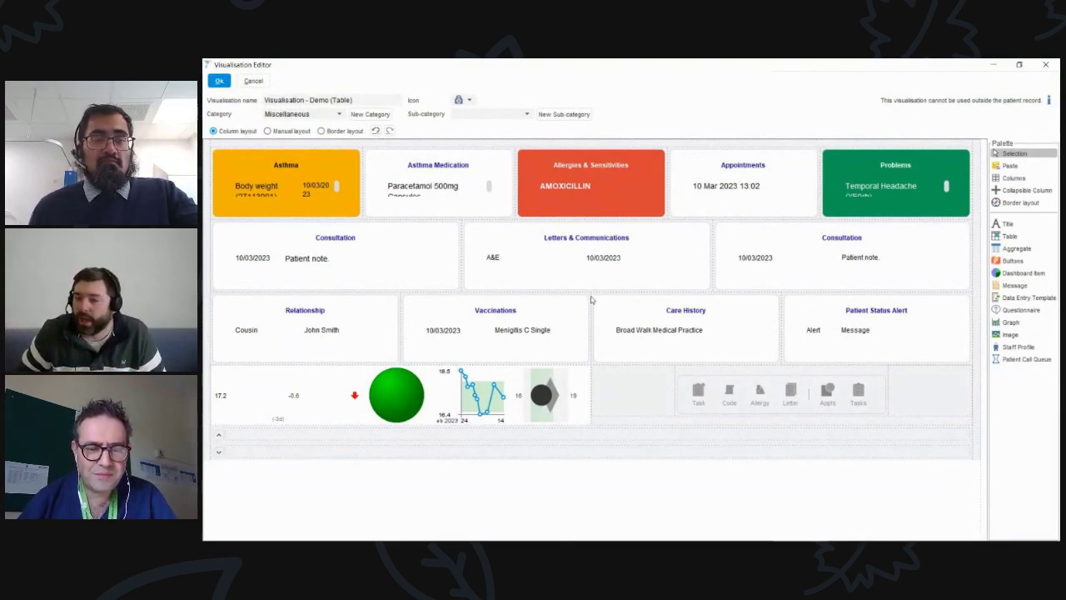
pyautogui.click(1012, 323)
pyautogui.moveTo(1013, 325); pyautogui.dragTo(801, 460)
pyautogui.click(537, 280)
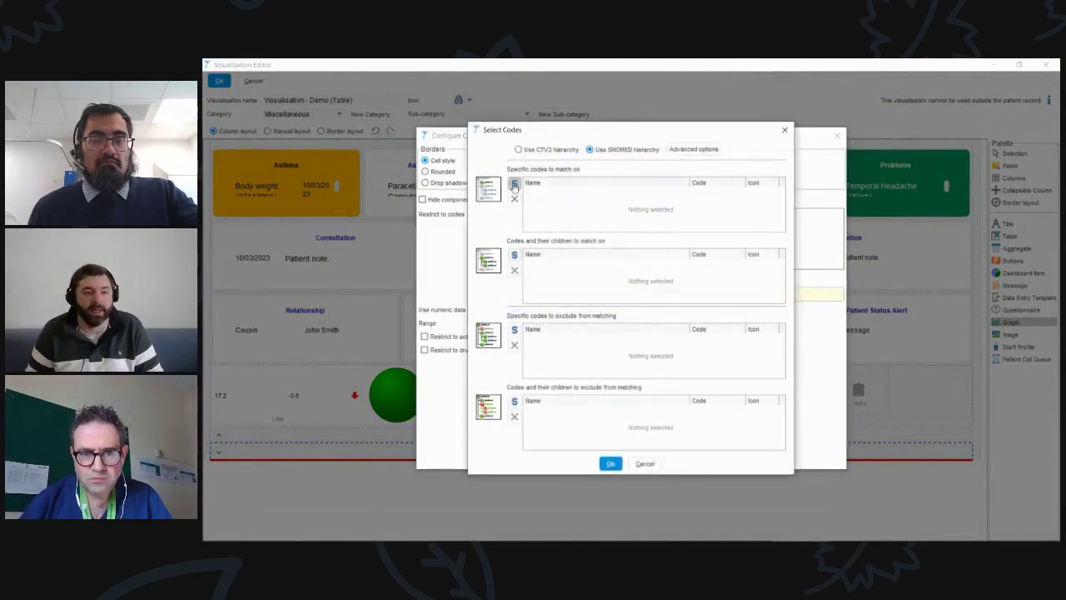
pyautogui.click(514, 184)
pyautogui.click(492, 182)
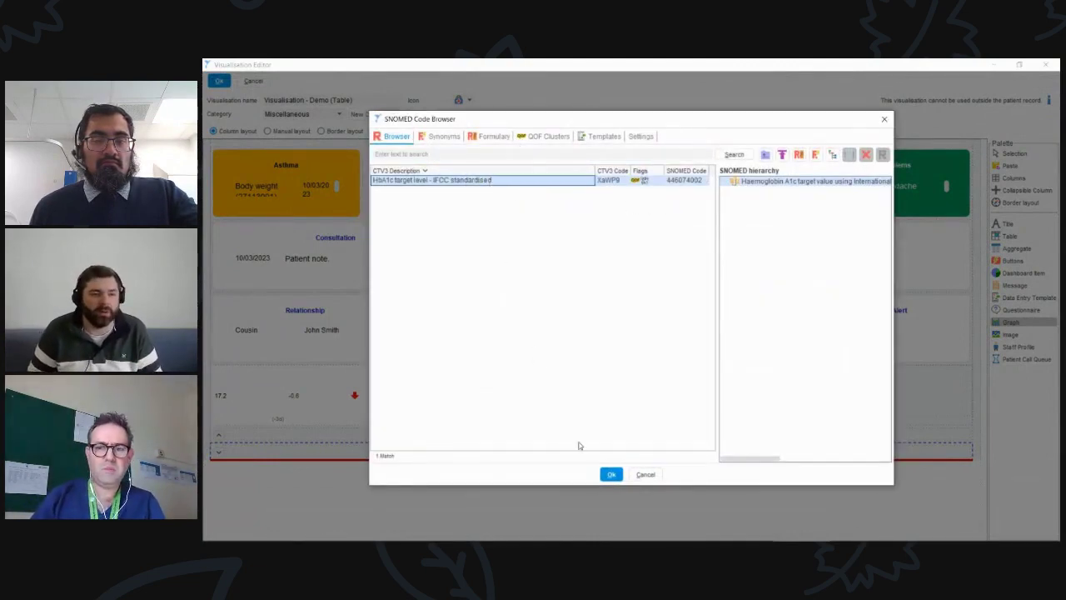
pyautogui.click(611, 474)
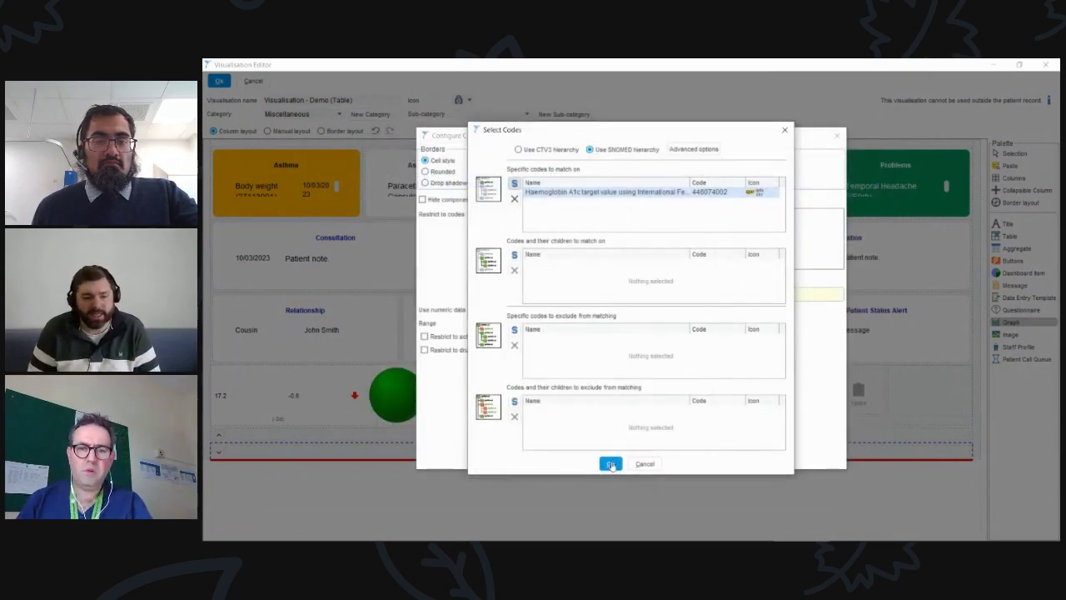
pyautogui.click(611, 464)
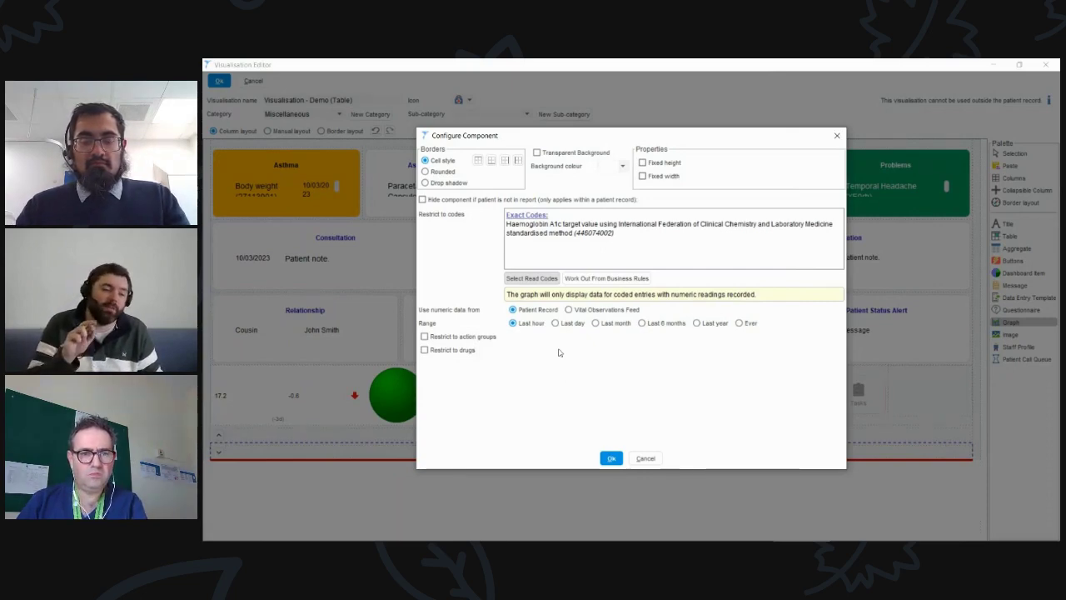
# - Set the graph's range to Last 6 months, restrict it to the Diabetes action group by searching for "metfo", and accept the component
pyautogui.click(647, 324)
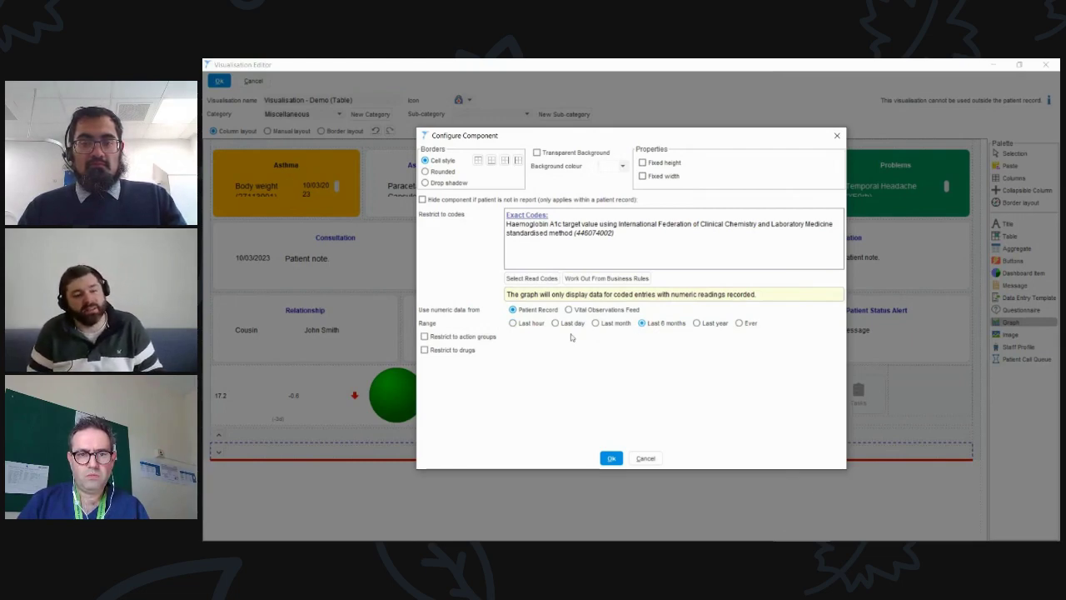
pyautogui.click(462, 337)
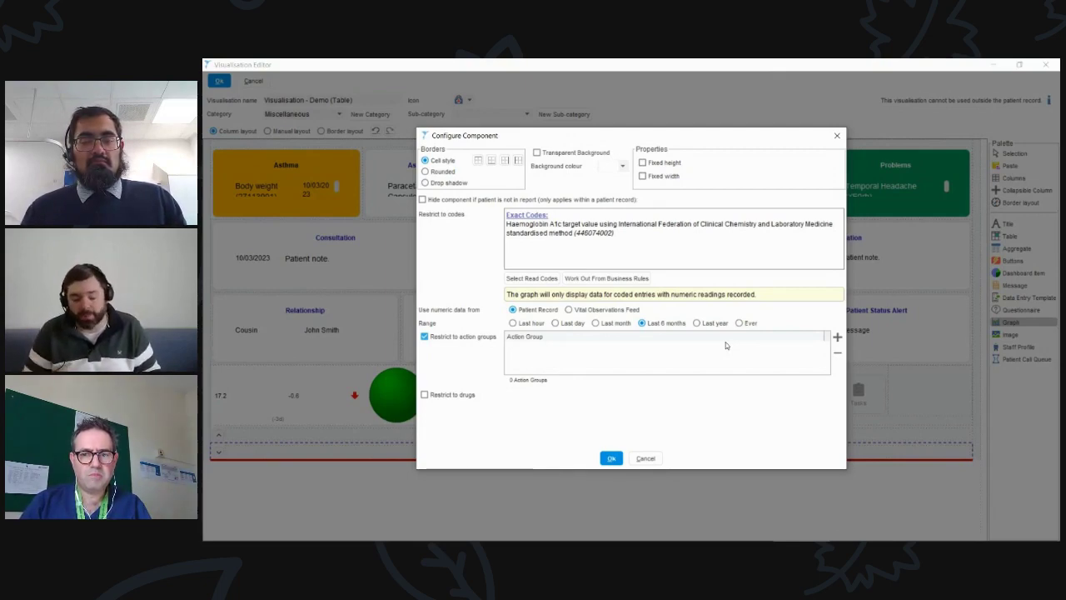
pyautogui.click(837, 338)
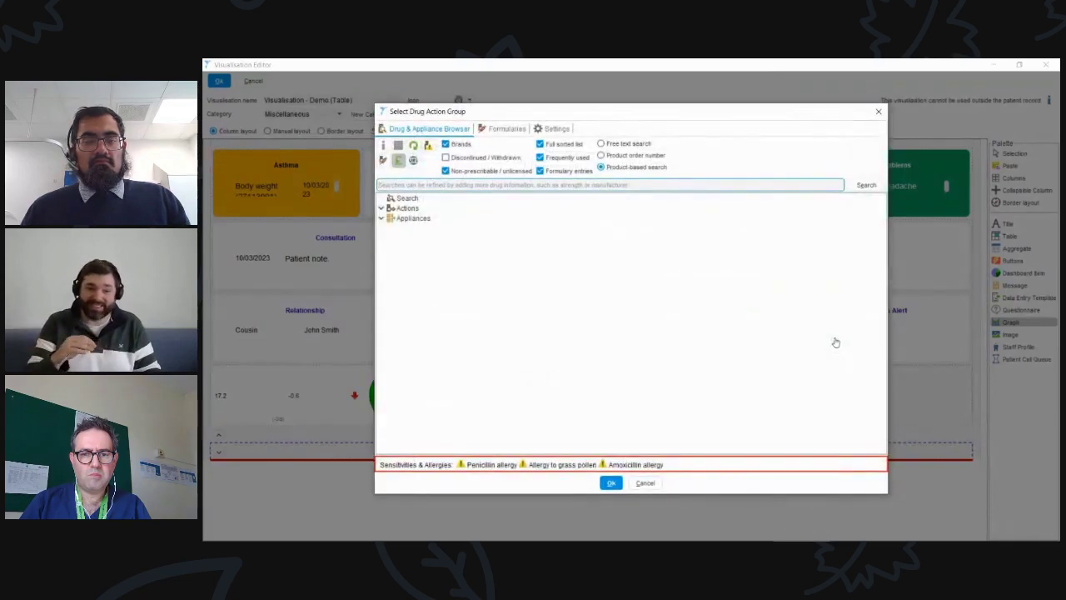
pyautogui.write('metfo')
pyautogui.press('Return')
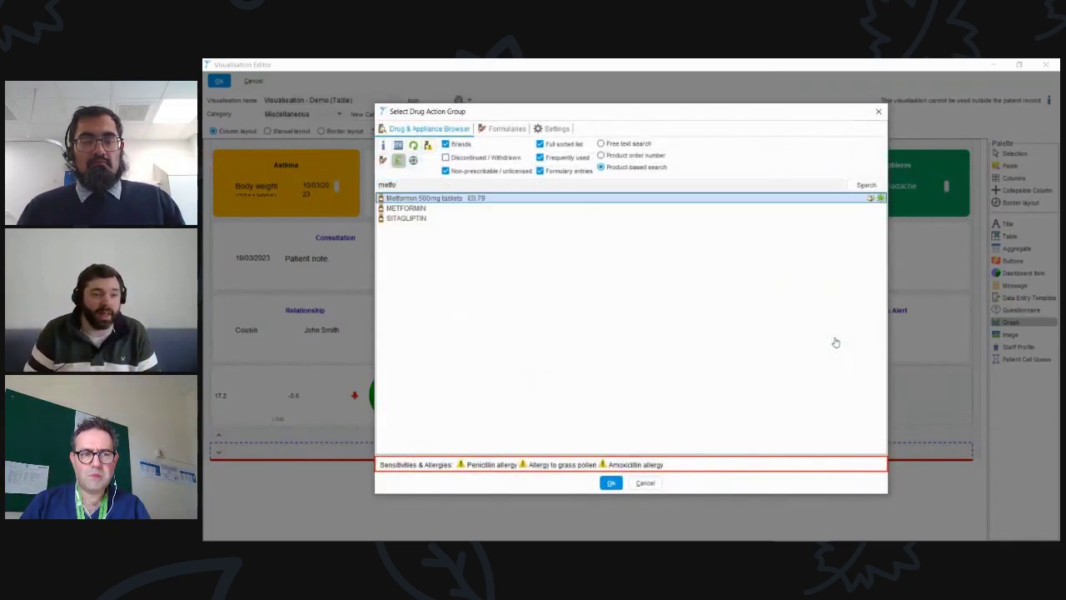
pyautogui.press('Return')
pyautogui.press('Up')
pyautogui.press('Up')
pyautogui.press('Return')
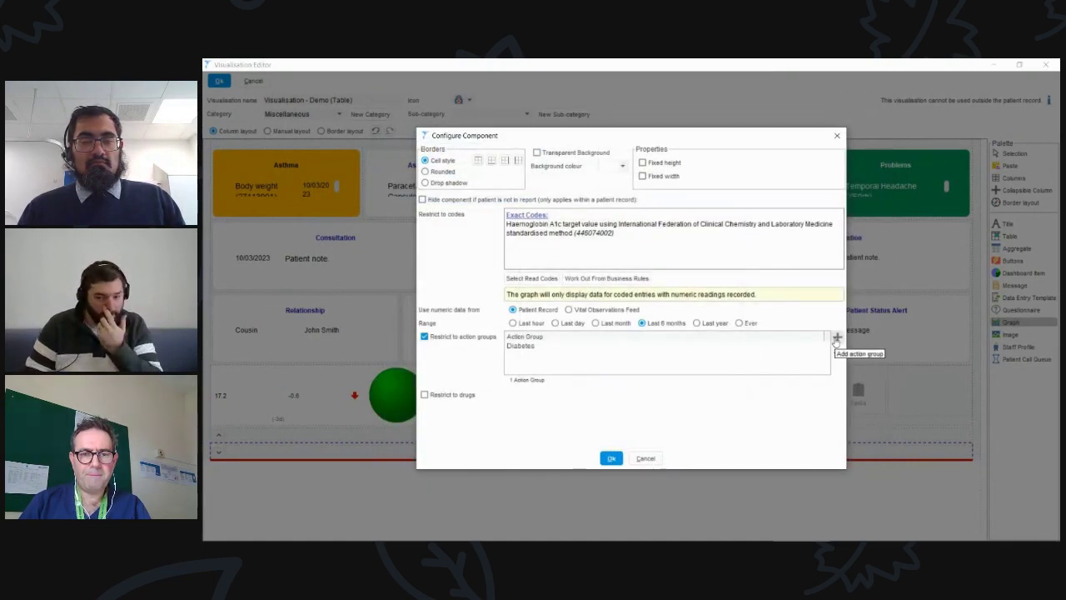
pyautogui.click(612, 460)
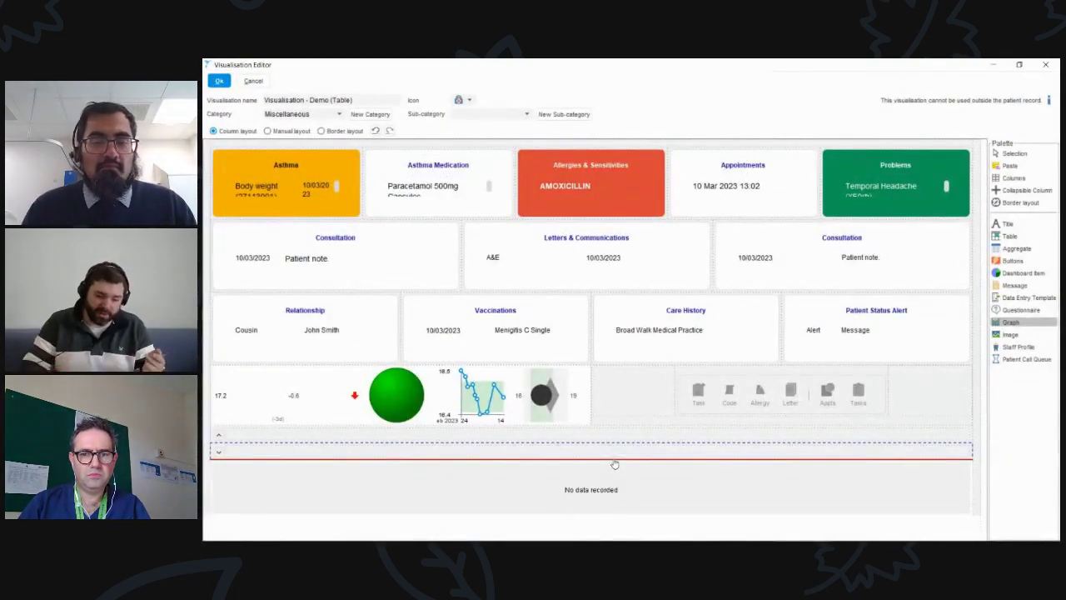
# - Add an Image component below the graph with 1600px-TPP_Logo.jpg from the image library as its background image
pyautogui.click(606, 532)
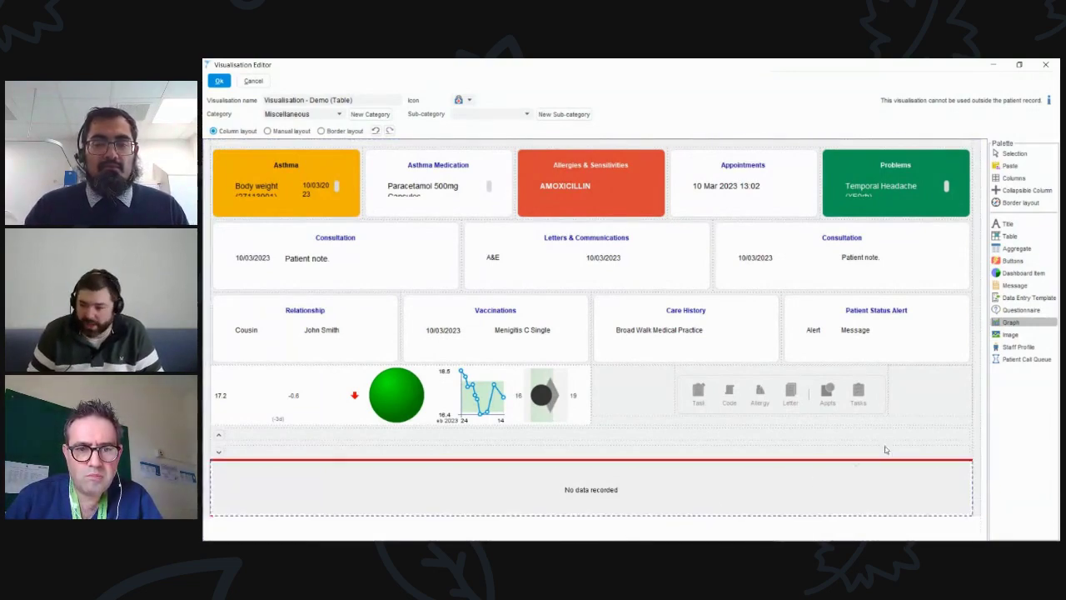
pyautogui.moveTo(1029, 336); pyautogui.dragTo(819, 517)
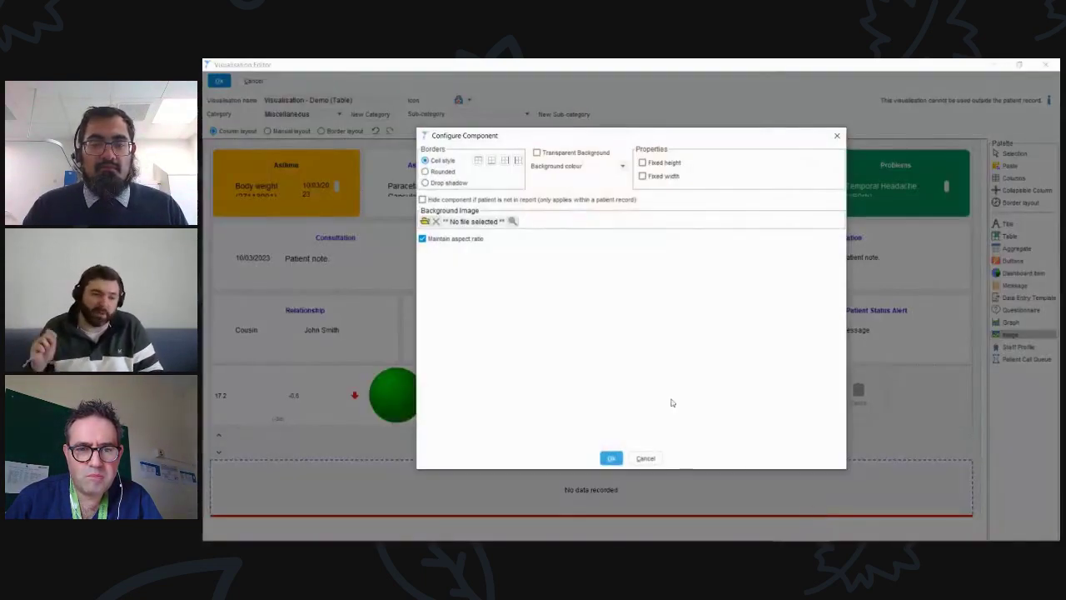
pyautogui.click(424, 221)
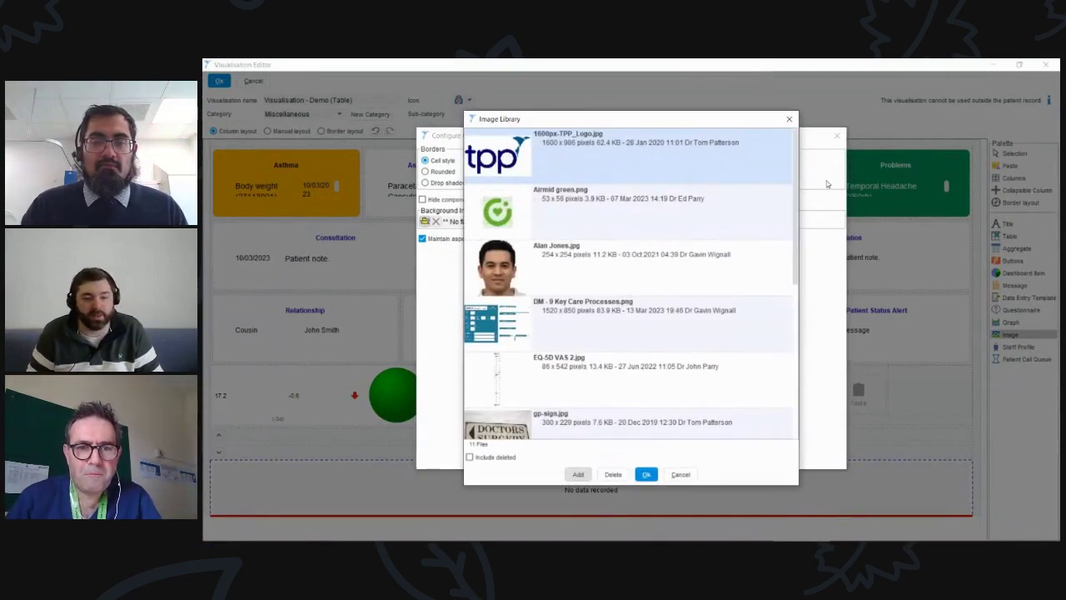
pyautogui.doubleClick(589, 152)
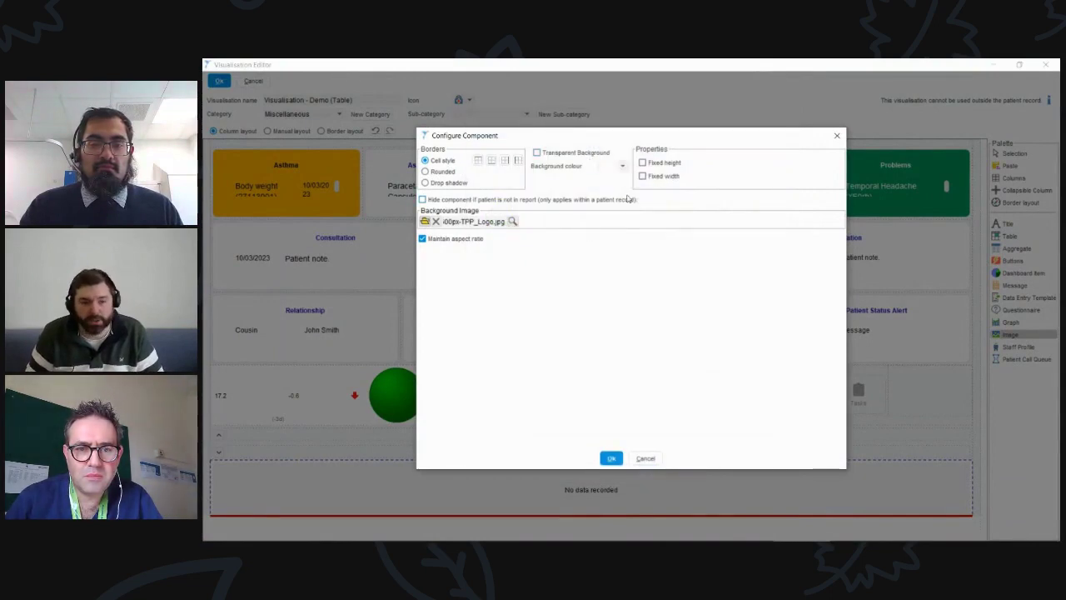
pyautogui.click(611, 458)
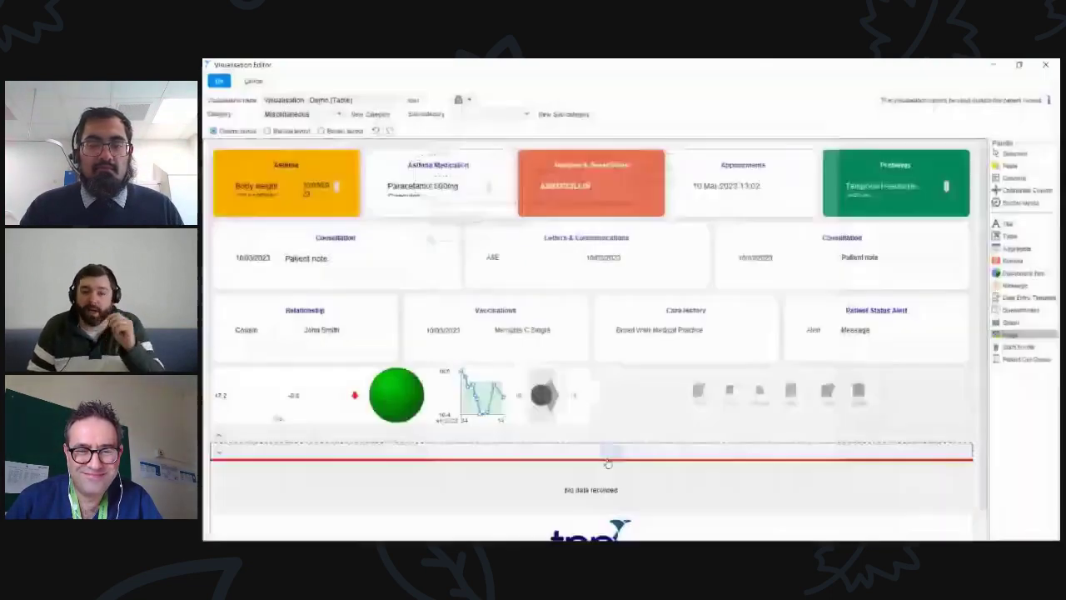
# - Choose 1600px-TPP_Logo.jpg again for the new image component under the graph and accept it
pyautogui.scroll(-1, 608, 463)
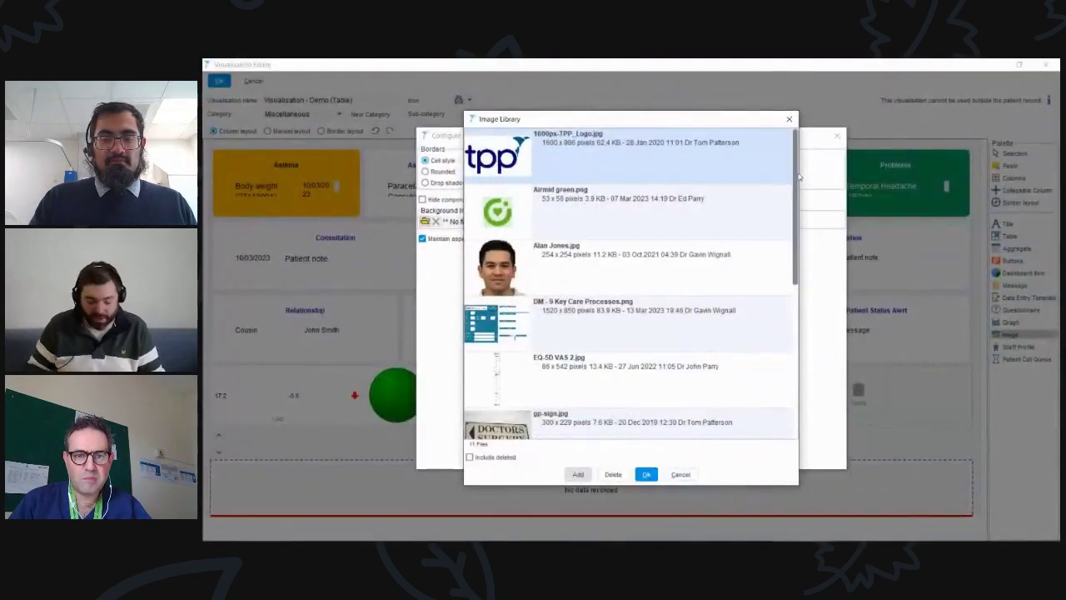
pyautogui.doubleClick(590, 150)
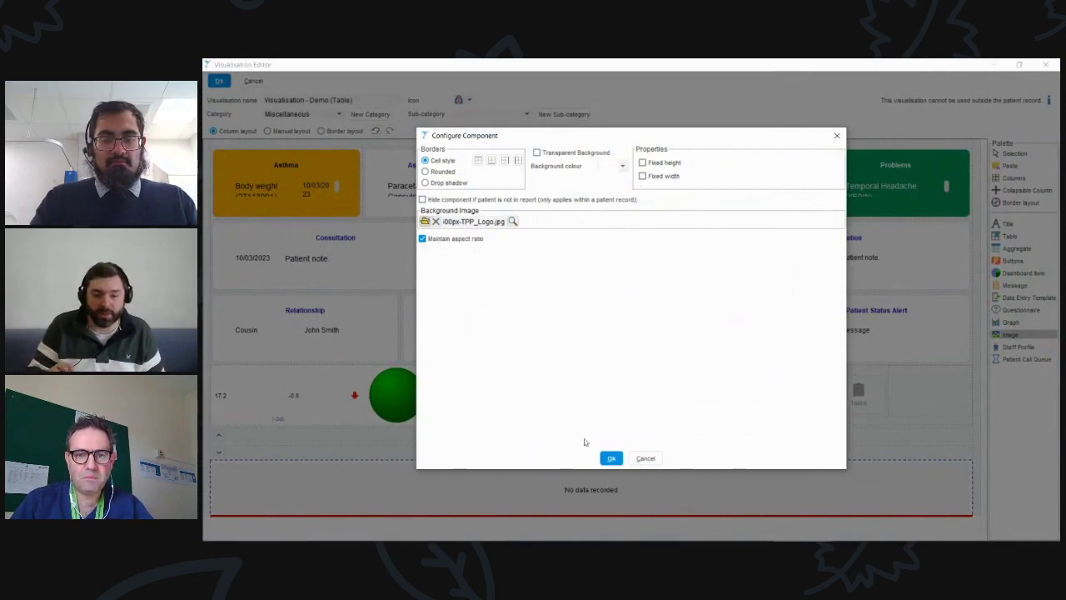
pyautogui.click(609, 460)
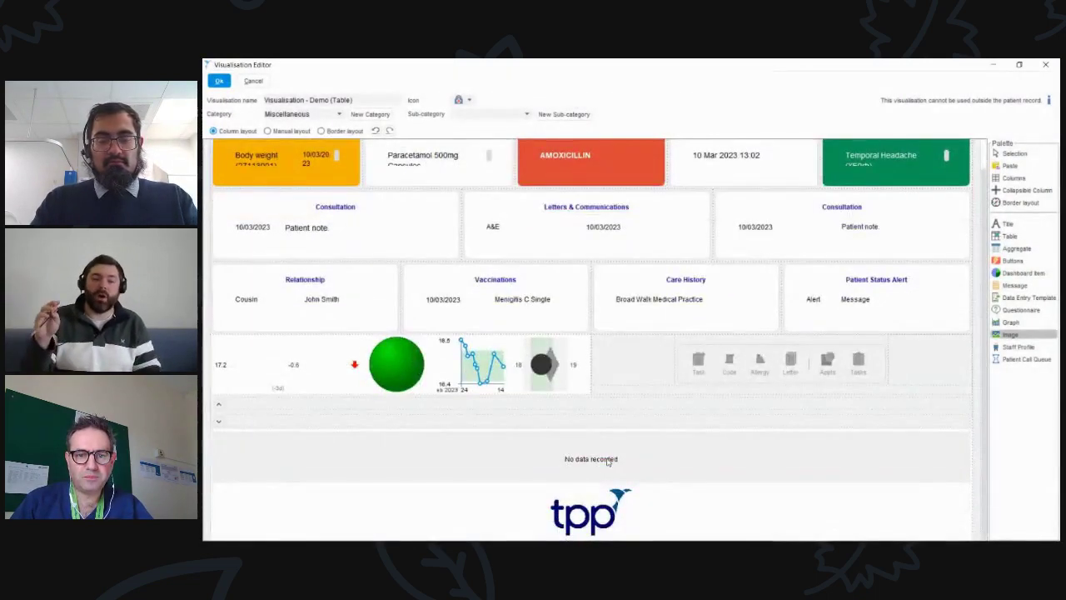